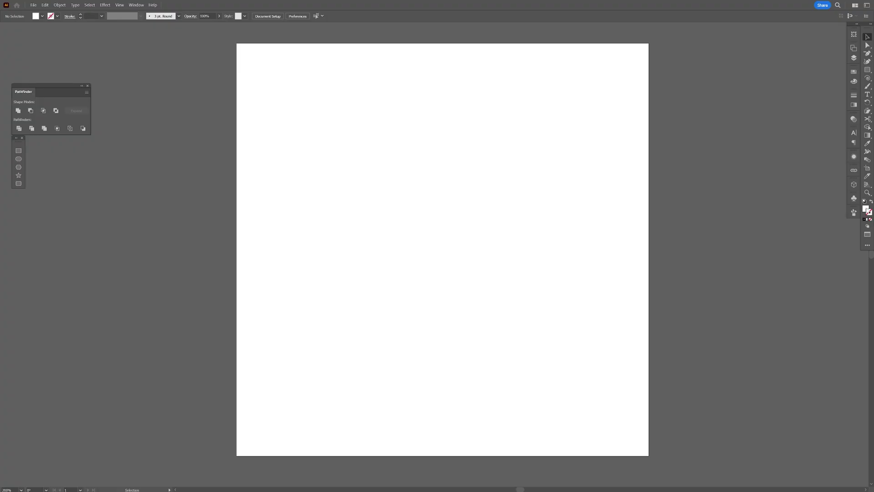
Draw a tall, narrow black rectangle without a stroke, about 10.6 px wide and 298 px high, near the artboard's left side.
{"action": "left_click", "coordinate": [854, 81]}
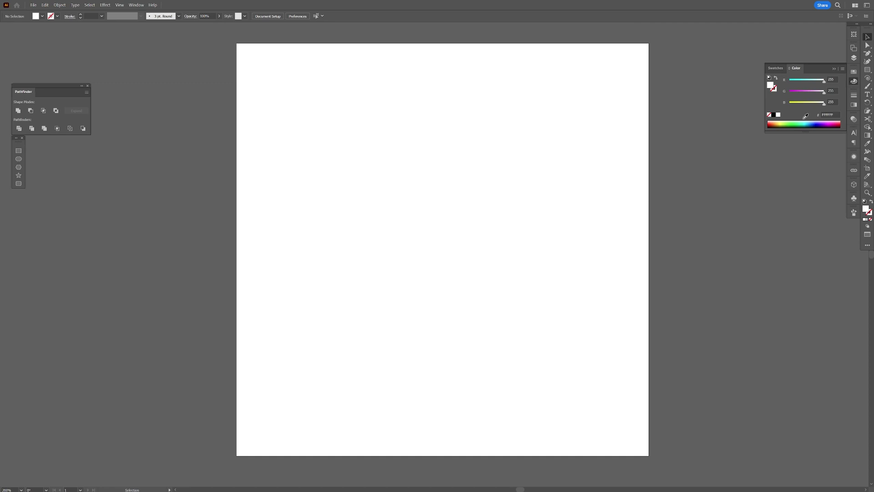
{"action": "left_click", "coordinate": [835, 69]}
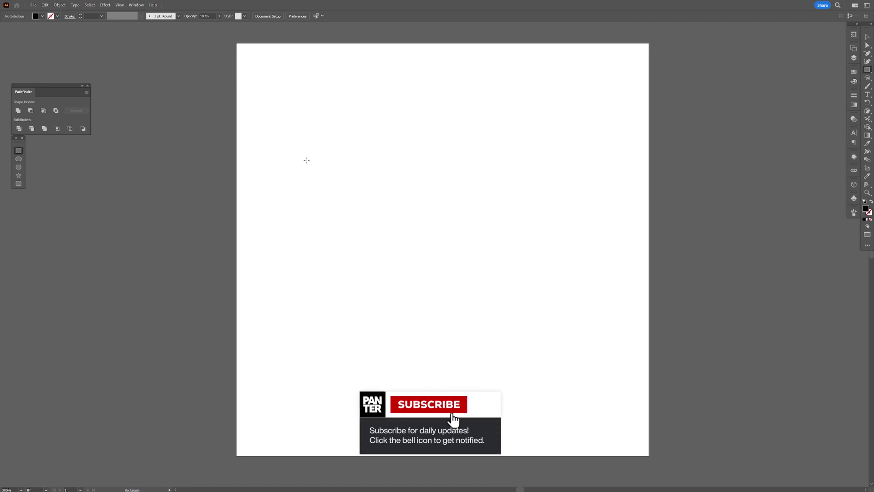
{"action": "left_click_drag", "start_coordinate": [295, 88], "coordinate": [306, 395]}
Duplicate the black bar directly against its right edge and fill the copy with white.
{"action": "key", "text": "v"}
{"action": "left_click_drag", "start_coordinate": [302, 312], "coordinate": [313, 315]}
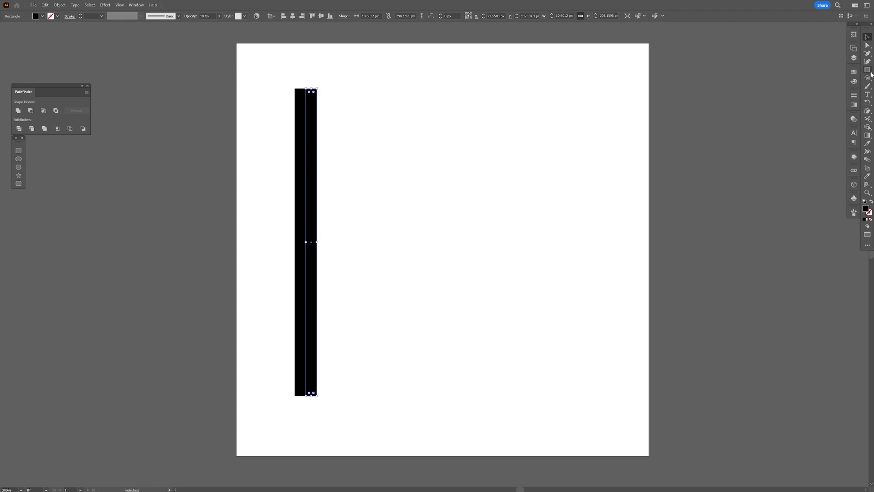
{"action": "left_click", "coordinate": [855, 72]}
{"action": "left_click", "coordinate": [779, 91]}
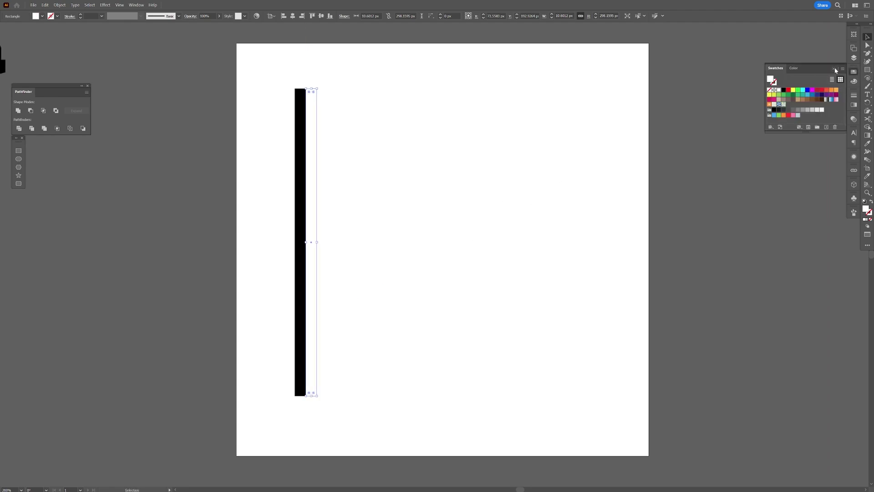
Copy the black and white bar pair edge to edge and repeat the copy to make a row of 15 pairs.
{"action": "left_click", "coordinate": [305, 225], "text": "shift"}
{"action": "left_click_drag", "start_coordinate": [306, 226], "coordinate": [328, 226]}
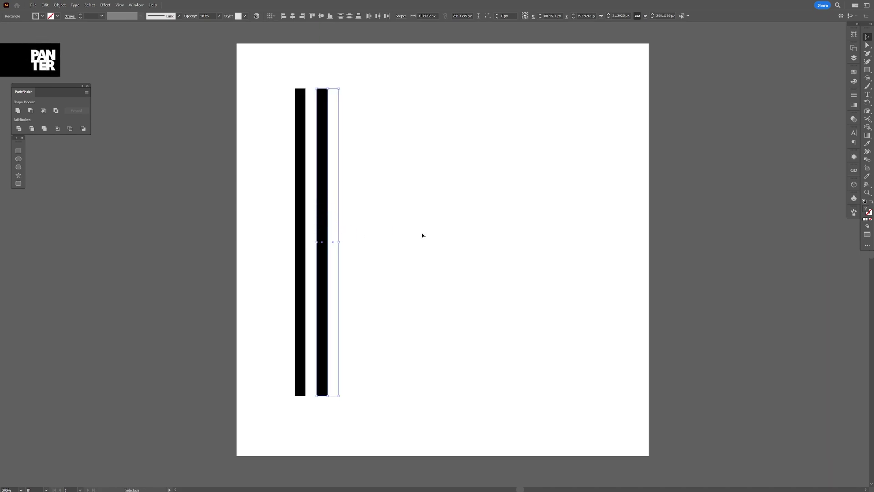
{"action": "key", "text": "a"}
{"action": "key", "text": "ctrl+d"}
{"action": "key", "text": "ctrl+d"}
{"action": "key", "text": "ctrl+d"}
{"action": "key", "text": "ctrl+d"}
{"action": "key", "text": "ctrl+d"}
{"action": "key", "text": "ctrl+d"}
{"action": "key", "text": "ctrl+d"}
{"action": "key", "text": "ctrl+d"}
{"action": "key", "text": "ctrl+d"}
{"action": "key", "text": "ctrl+d"}
{"action": "key", "text": "ctrl+d"}
{"action": "key", "text": "ctrl+d"}
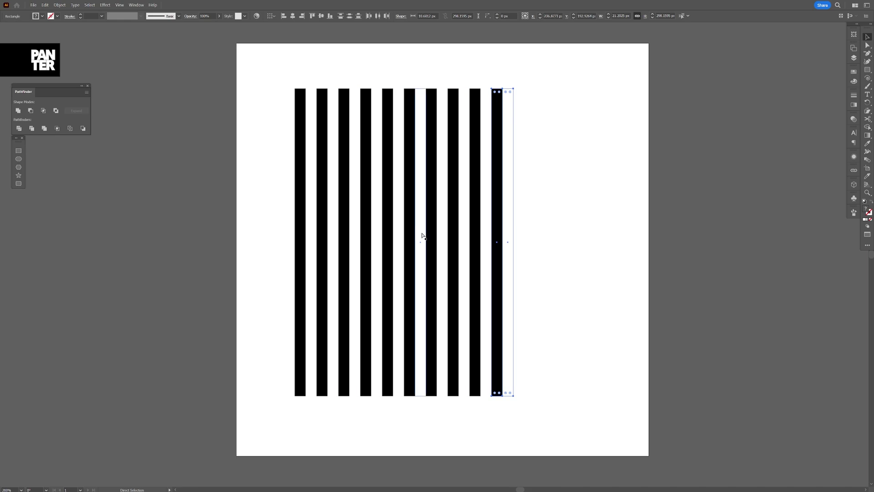
{"action": "key", "text": "ctrl+d"}
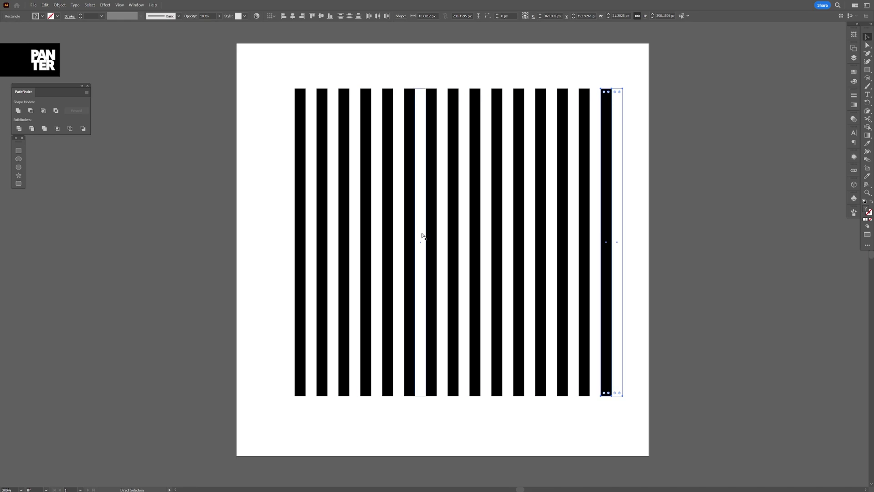
Select all the stripes and group them.
{"action": "key", "text": "v"}
{"action": "key", "text": "ctrl+a"}
{"action": "right_click", "coordinate": [437, 200]}
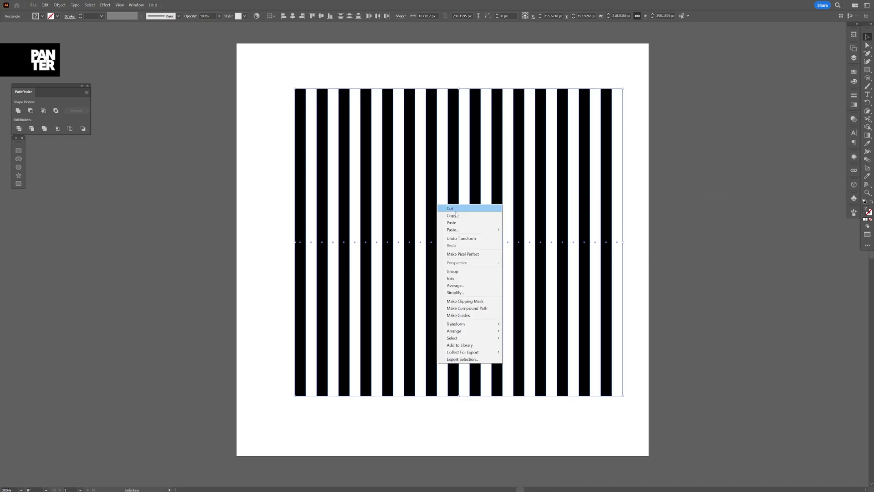
{"action": "left_click", "coordinate": [477, 271]}
Save the striped group as a new symbol and delete the stripes from the artboard.
{"action": "left_click", "coordinate": [854, 199]}
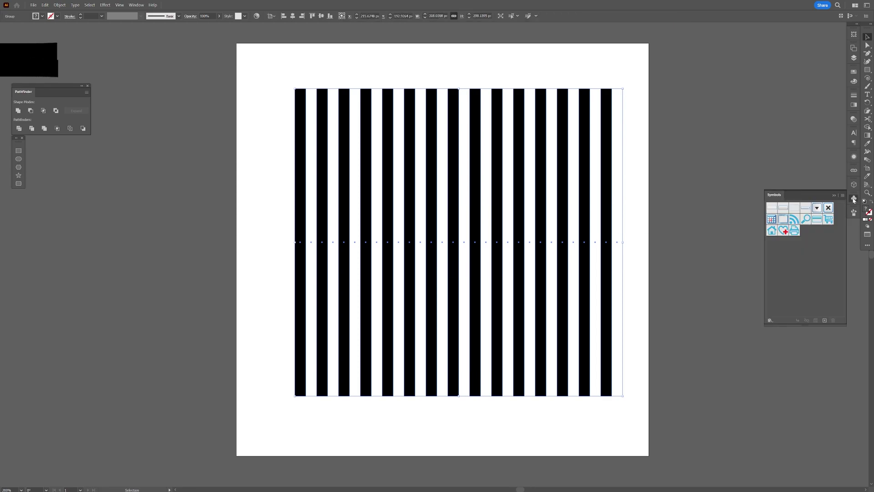
{"action": "left_click", "coordinate": [136, 5]}
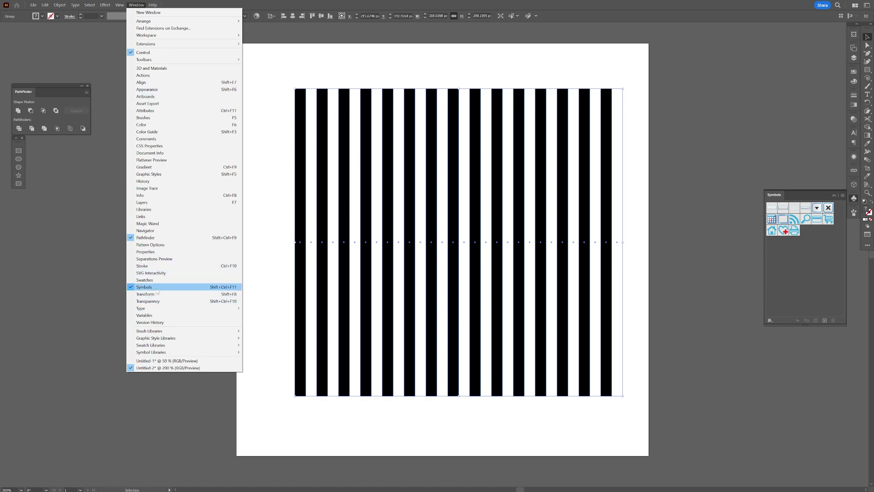
{"action": "left_click_drag", "start_coordinate": [435, 220], "coordinate": [801, 260]}
{"action": "left_click", "coordinate": [435, 311]}
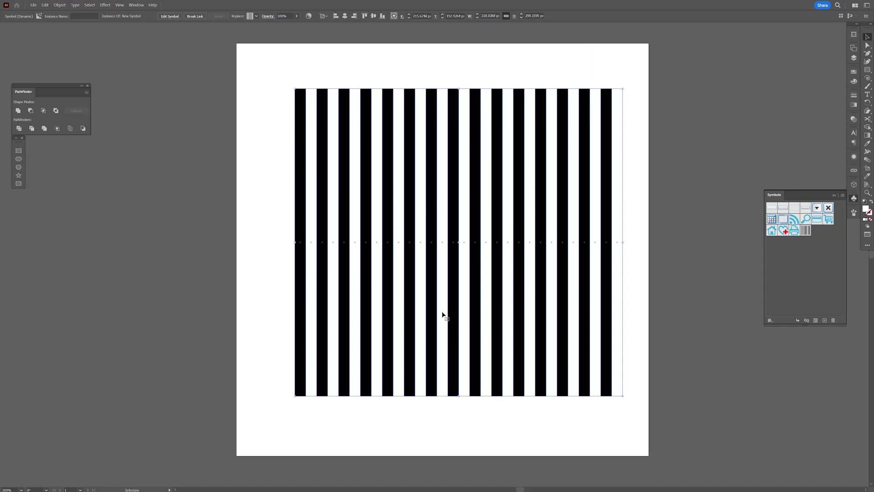
{"action": "key", "text": "Delete"}
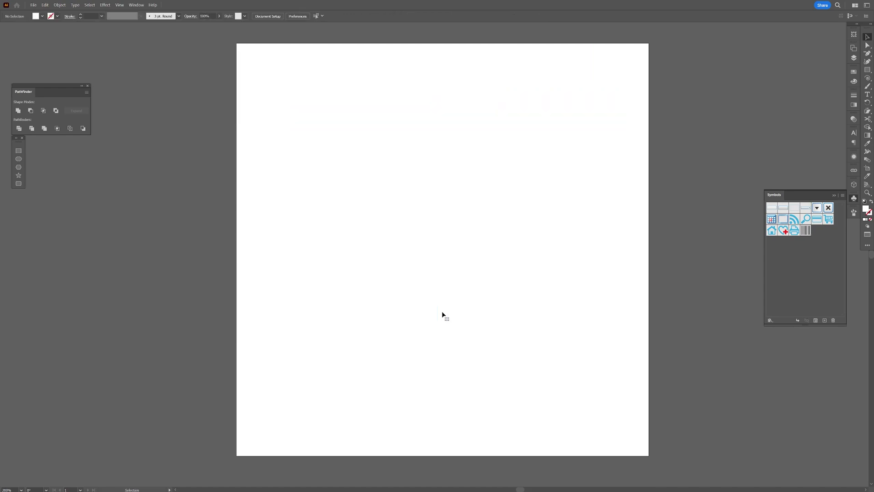
{"action": "left_click", "coordinate": [834, 196]}
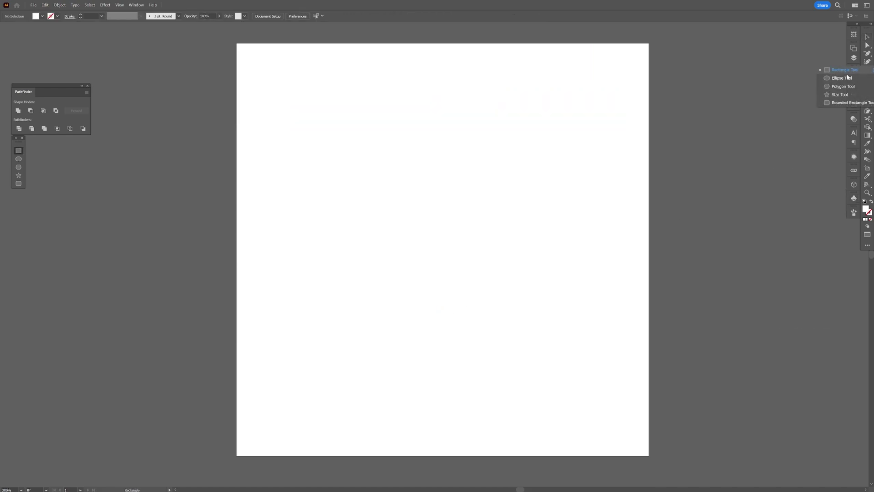
Draw a white circle about 121 px in diameter at the centre of the artboard.
{"action": "left_click", "coordinate": [842, 78]}
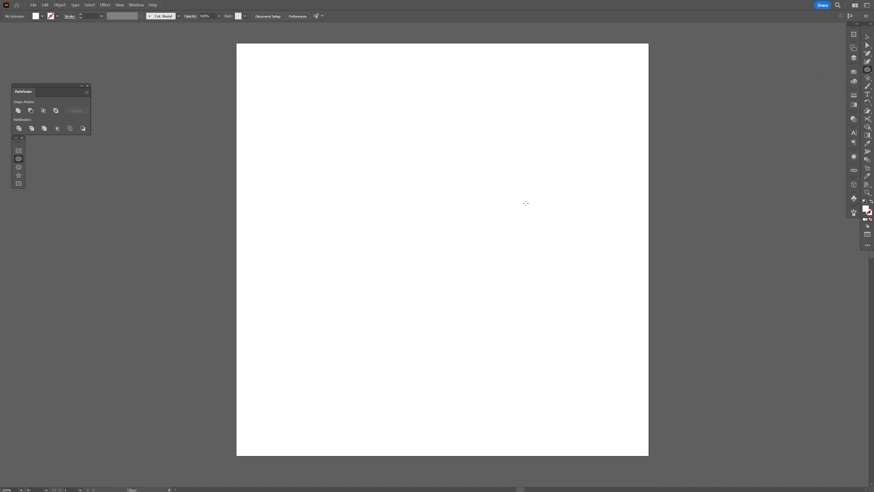
{"action": "left_click_drag", "start_coordinate": [442, 249], "coordinate": [505, 269]}
{"action": "key", "text": "v"}
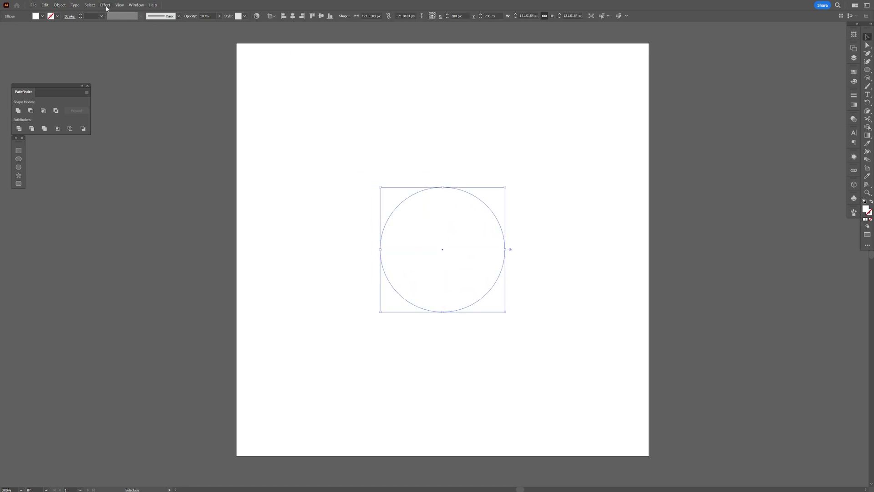
Apply 3D Revolve (Classic) to the circle with Y and Z rotation at 0° and a 25 pt offset from the left edge.
{"action": "left_click", "coordinate": [106, 8]}
{"action": "mouse_move", "coordinate": [135, 49]}
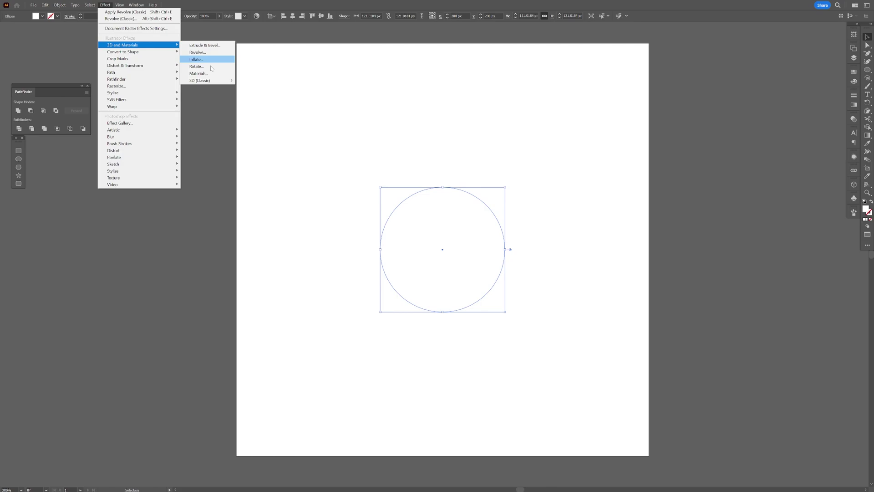
{"action": "mouse_move", "coordinate": [211, 81]}
{"action": "left_click", "coordinate": [264, 87]}
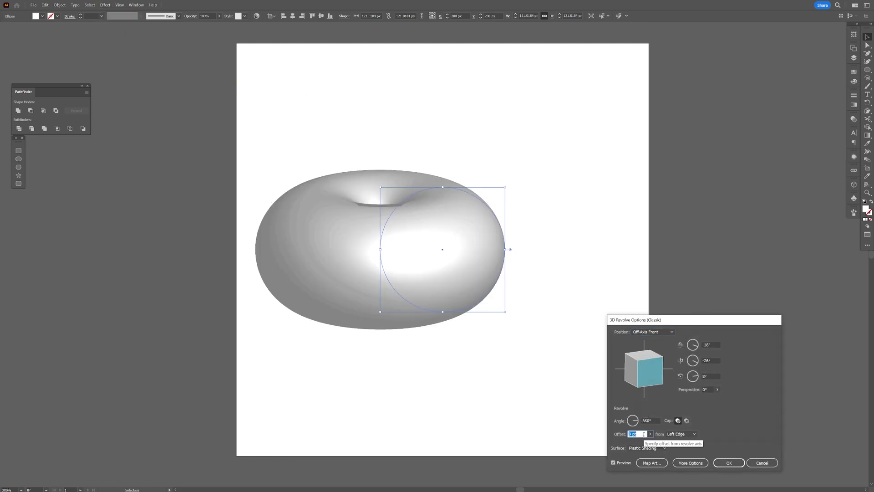
{"action": "left_click", "coordinate": [653, 420]}
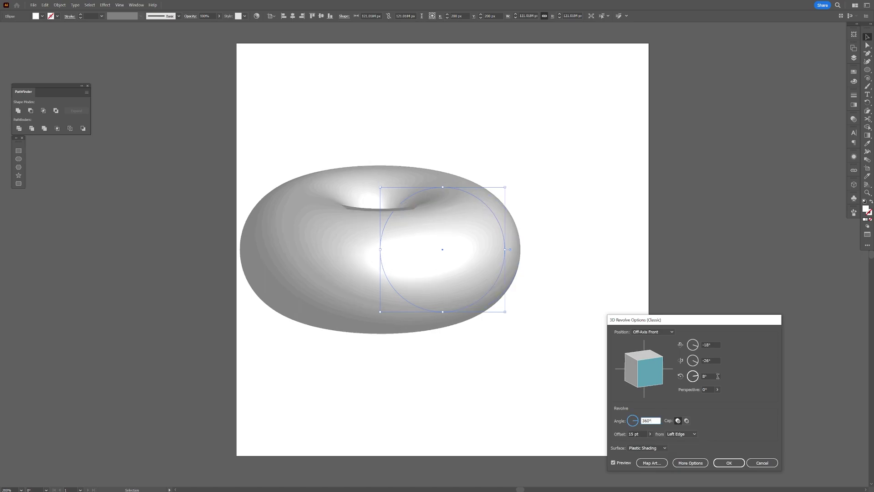
{"action": "key", "text": "shift+Tab"}
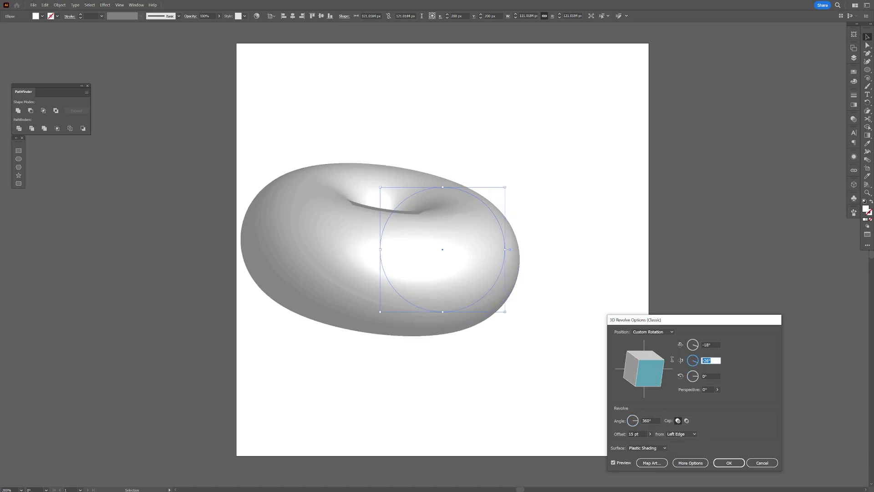
{"action": "key", "text": "shift+Tab"}
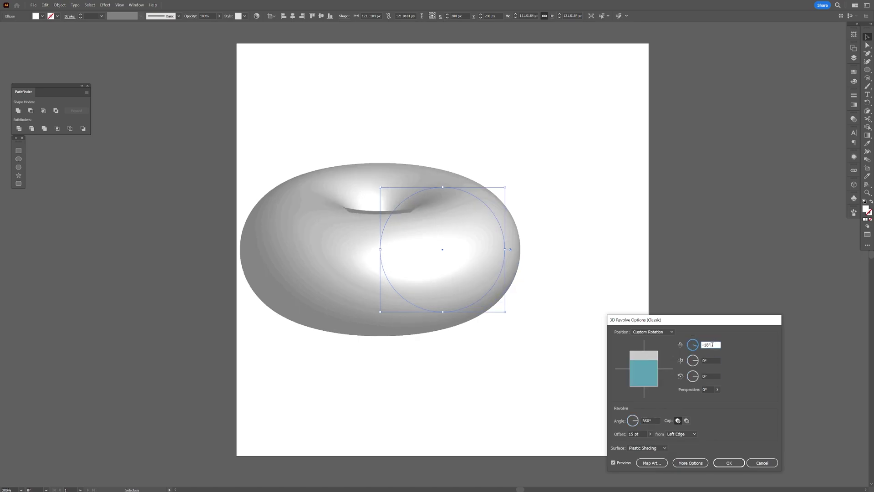
{"action": "double_click", "coordinate": [713, 345]}
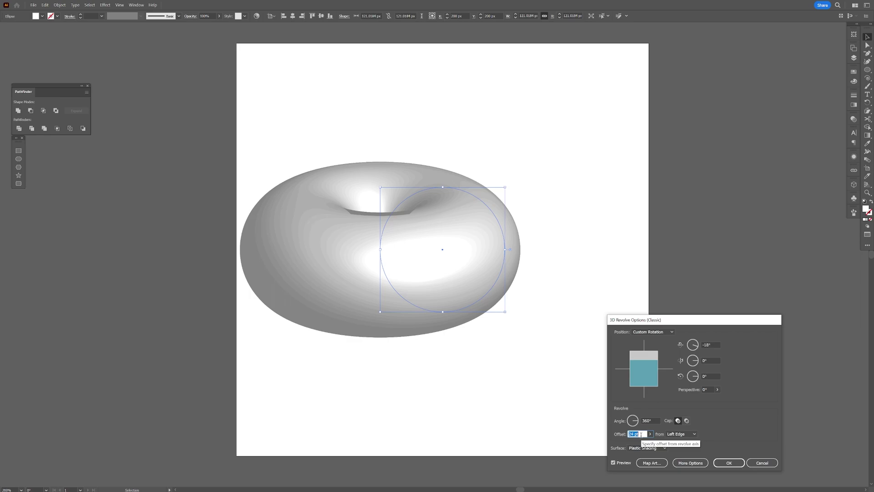
{"action": "key", "text": "Up"}
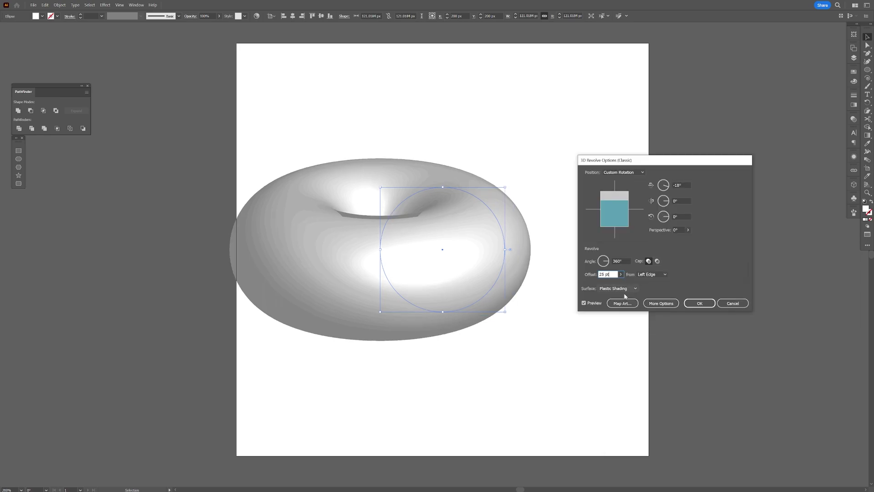
Map the striped New Symbol onto the revolved surface, scale it to fit, and apply the 3D effect.
{"action": "left_click", "coordinate": [624, 304]}
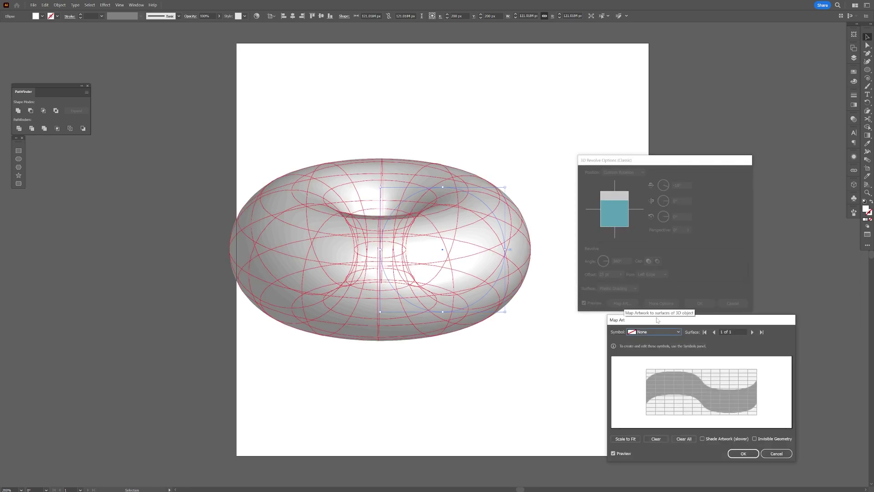
{"action": "left_click_drag", "start_coordinate": [663, 323], "coordinate": [659, 228]}
{"action": "left_click", "coordinate": [662, 237]}
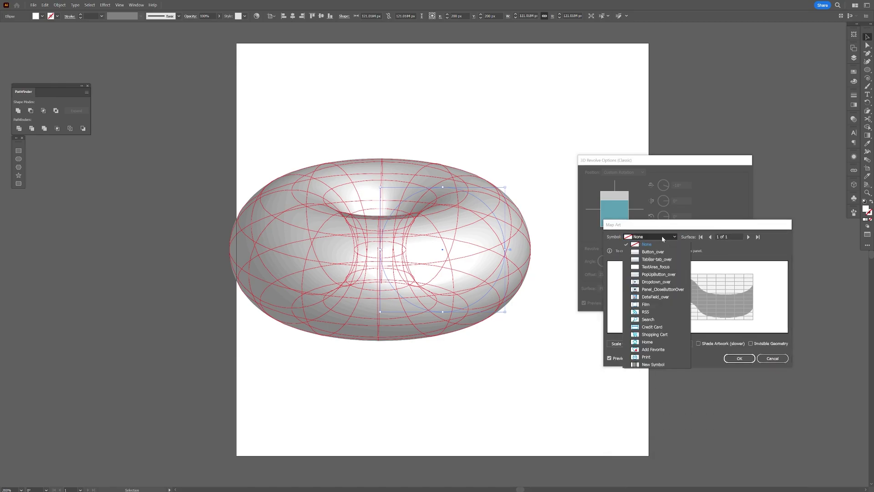
{"action": "left_click", "coordinate": [653, 365]}
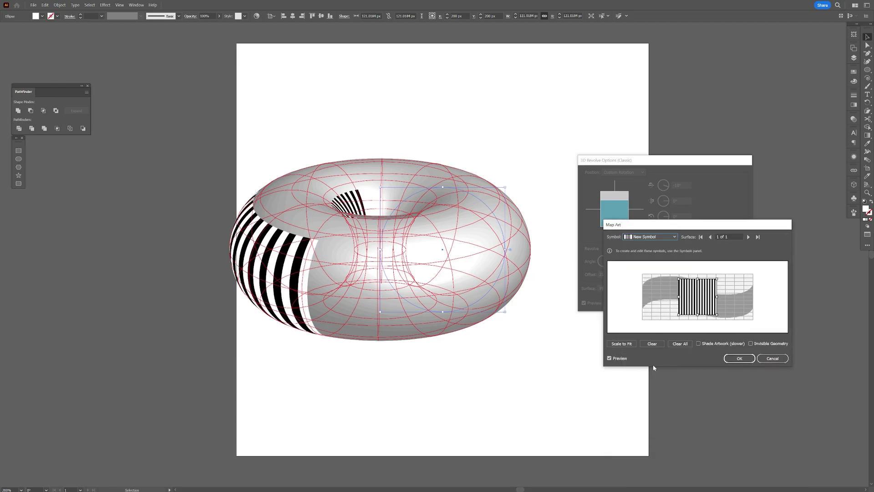
{"action": "left_click", "coordinate": [627, 344]}
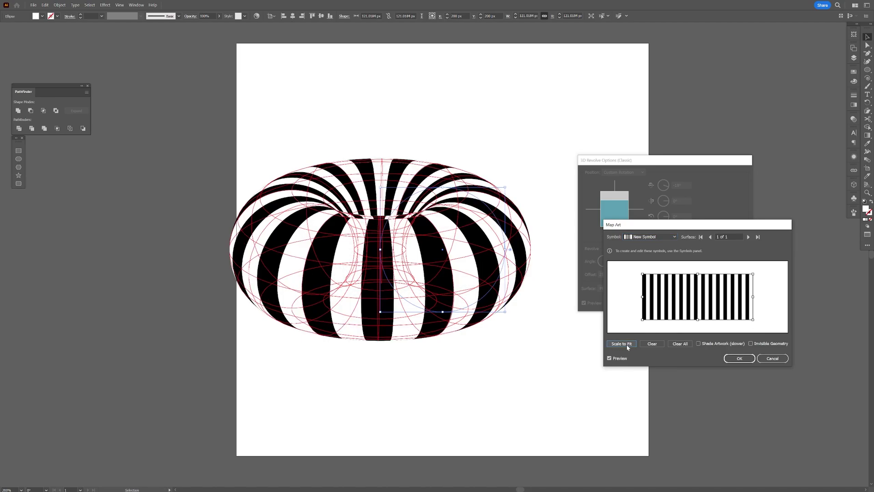
{"action": "left_click", "coordinate": [739, 358]}
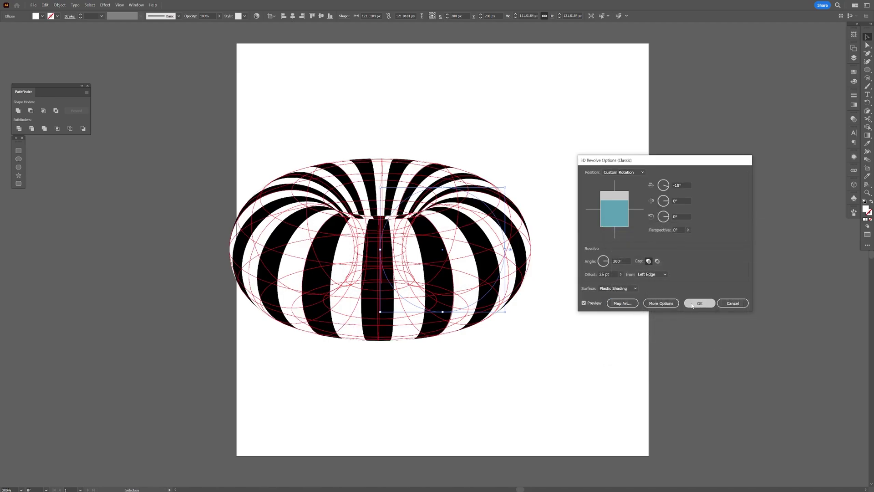
{"action": "left_click", "coordinate": [700, 304]}
Move the striped torus to the middle of the artboard and expand its appearance.
{"action": "left_click_drag", "start_coordinate": [473, 270], "coordinate": [525, 264]}
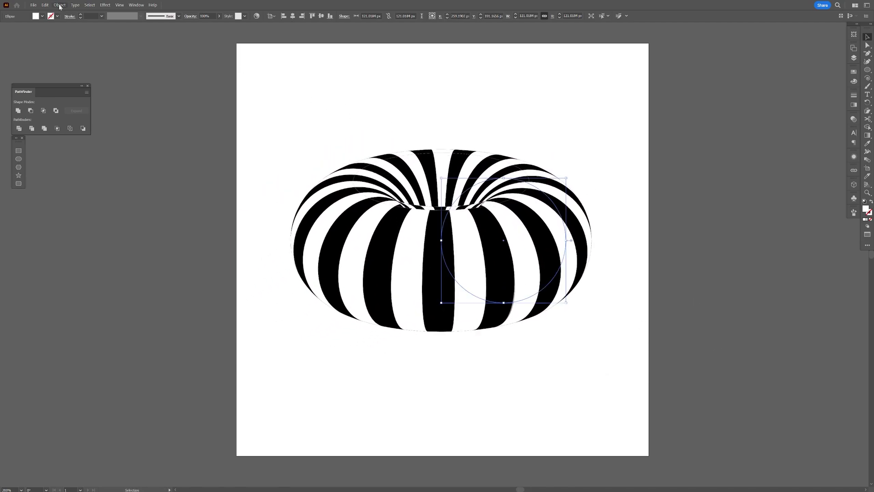
{"action": "left_click", "coordinate": [59, 5]}
{"action": "left_click", "coordinate": [91, 93]}
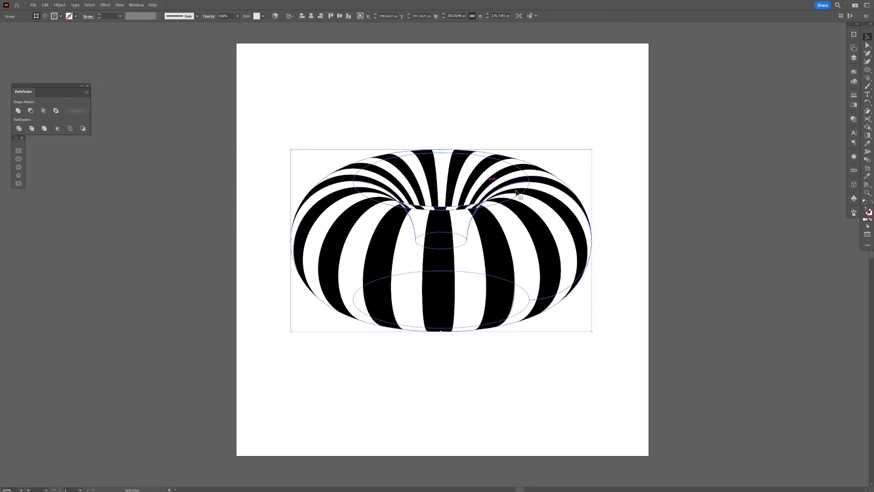
Ungroup the expanded torus artwork twice and release its clipping mask.
{"action": "right_click", "coordinate": [472, 203]}
{"action": "left_click", "coordinate": [495, 284]}
{"action": "right_click", "coordinate": [465, 206]}
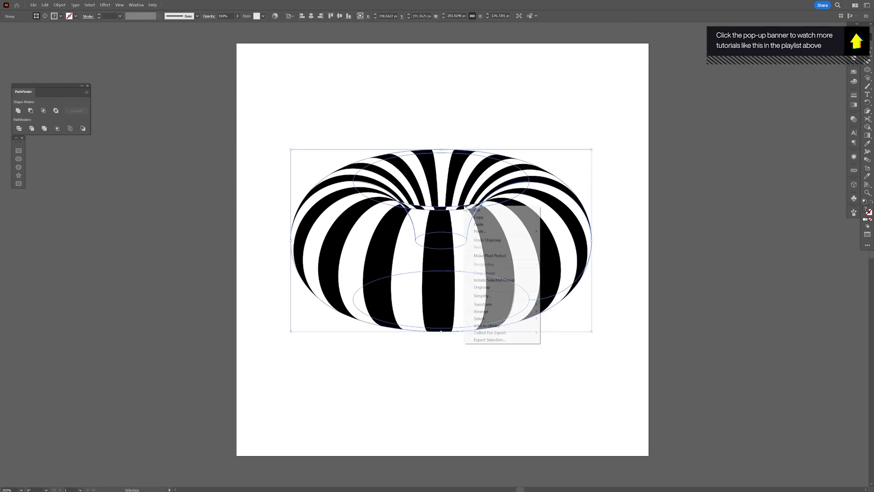
{"action": "left_click", "coordinate": [492, 288]}
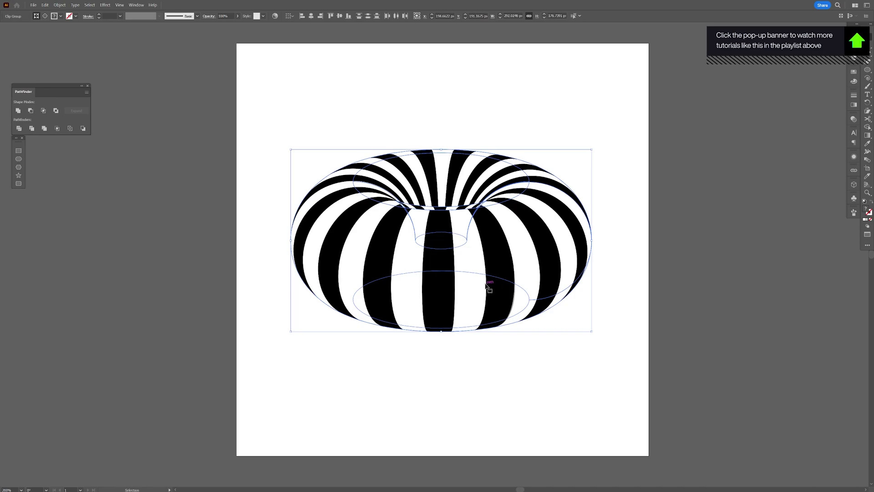
{"action": "right_click", "coordinate": [465, 220]}
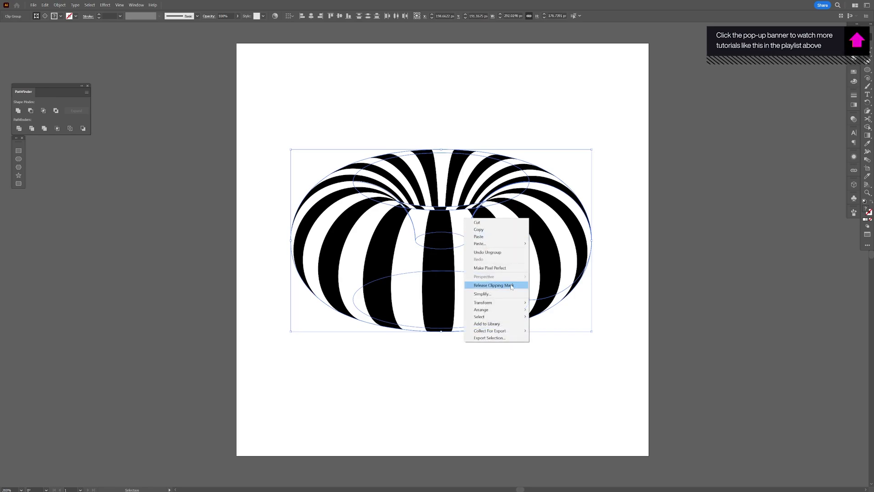
{"action": "left_click", "coordinate": [494, 285]}
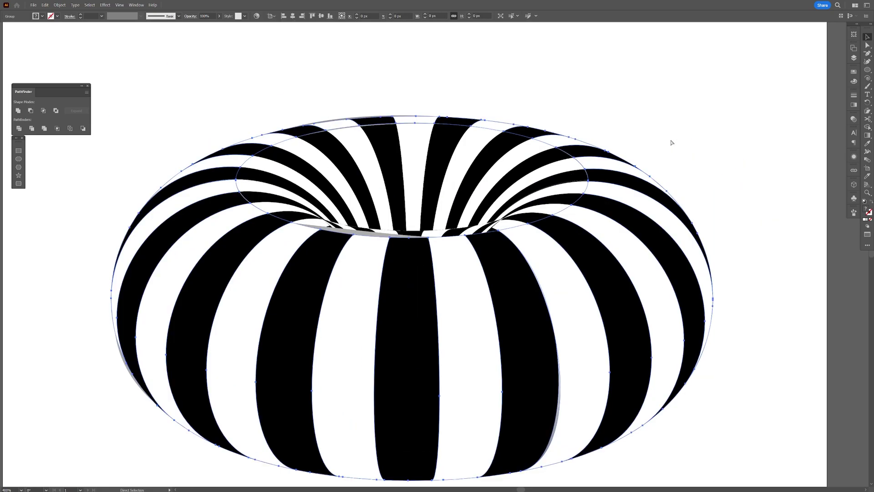
Select all the striped surface groups of the torus and move them horizontally away from the grey shading artwork.
{"action": "scroll", "coordinate": [565, 127], "scroll_direction": "up", "scroll_amount": 1}
{"action": "left_click_drag", "start_coordinate": [565, 144], "coordinate": [603, 123]}
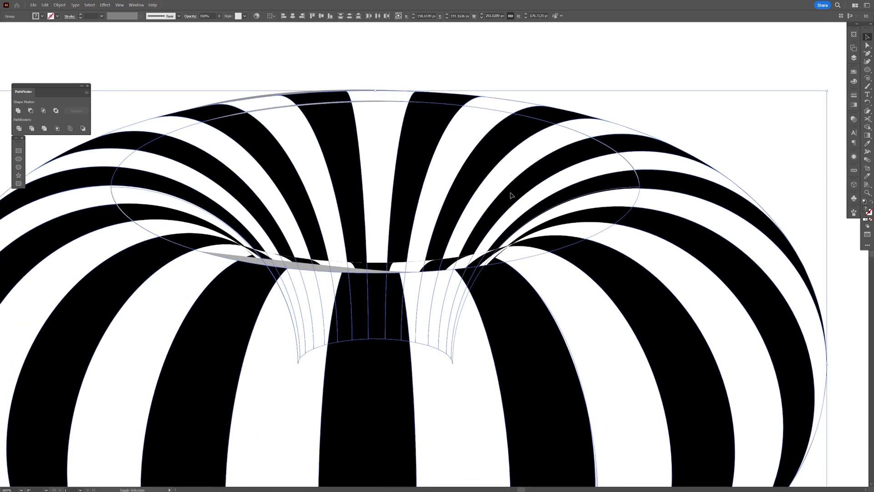
{"action": "scroll", "coordinate": [490, 216], "scroll_direction": "up", "scroll_amount": 1}
{"action": "scroll", "coordinate": [492, 227], "scroll_direction": "down", "scroll_amount": 4}
{"action": "left_click_drag", "start_coordinate": [519, 223], "coordinate": [643, 241]}
{"action": "scroll", "coordinate": [644, 240], "scroll_direction": "up", "scroll_amount": 3}
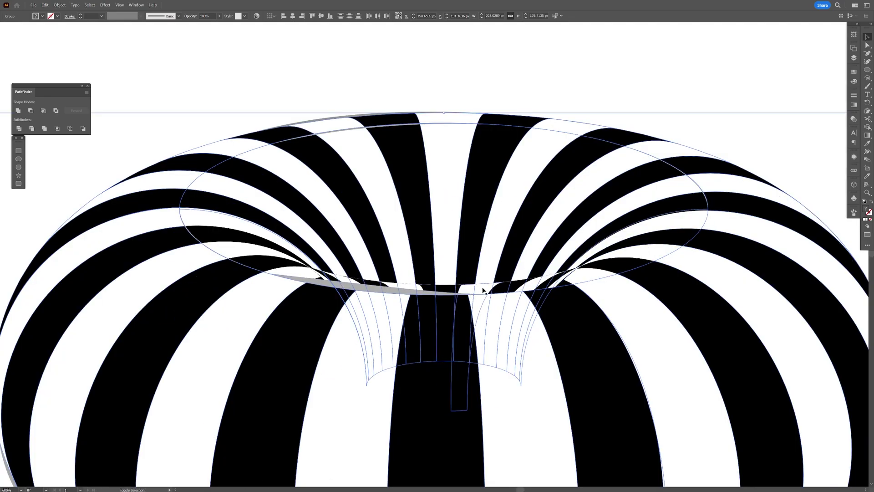
{"action": "scroll", "coordinate": [734, 209], "scroll_direction": "up", "scroll_amount": 5}
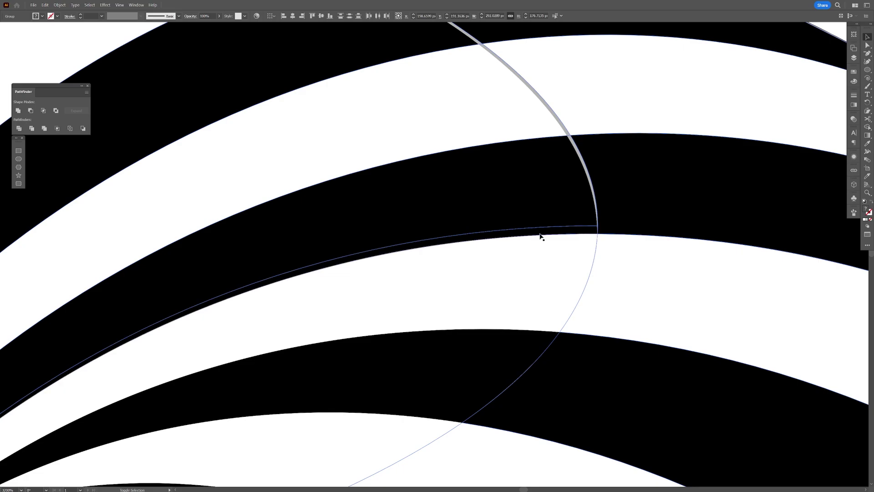
{"action": "left_click_drag", "start_coordinate": [386, 250], "coordinate": [733, 250]}
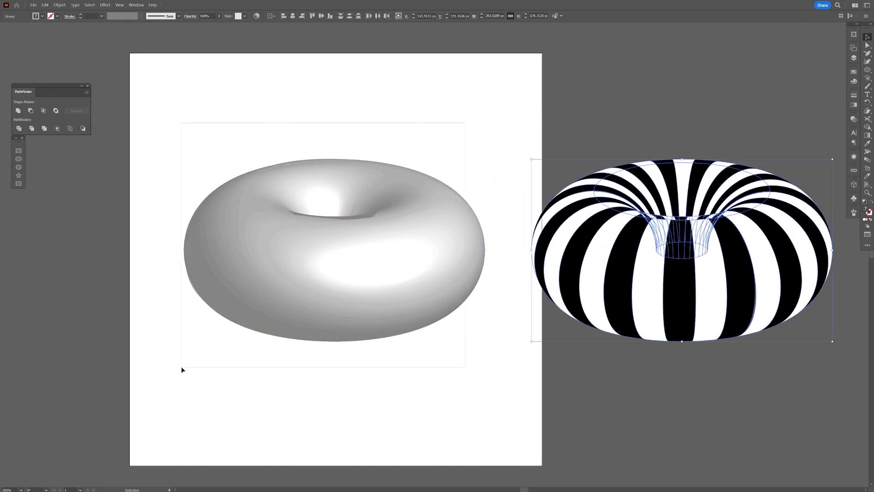
Delete the leftover grey shaded torus and move the striped torus back onto the artboard.
{"action": "left_click_drag", "start_coordinate": [465, 123], "coordinate": [181, 367]}
{"action": "key", "text": "Delete"}
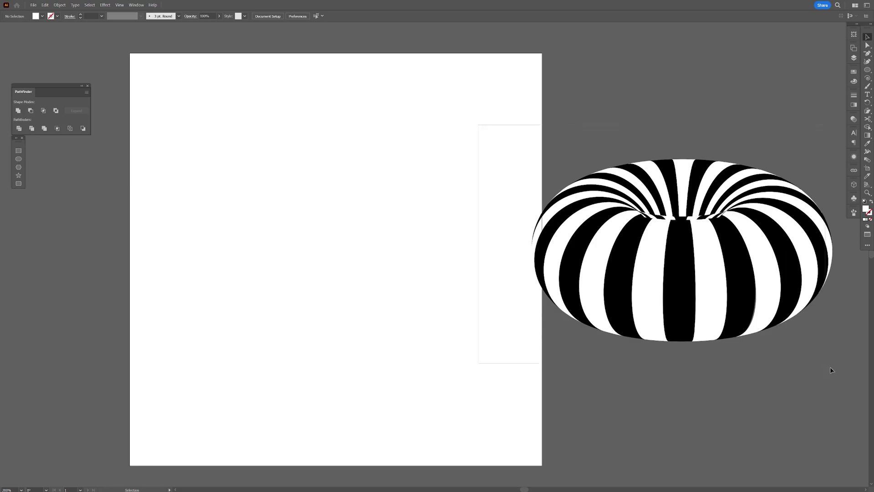
{"action": "left_click_drag", "start_coordinate": [830, 368], "coordinate": [834, 378]}
{"action": "left_click_drag", "start_coordinate": [772, 294], "coordinate": [551, 299]}
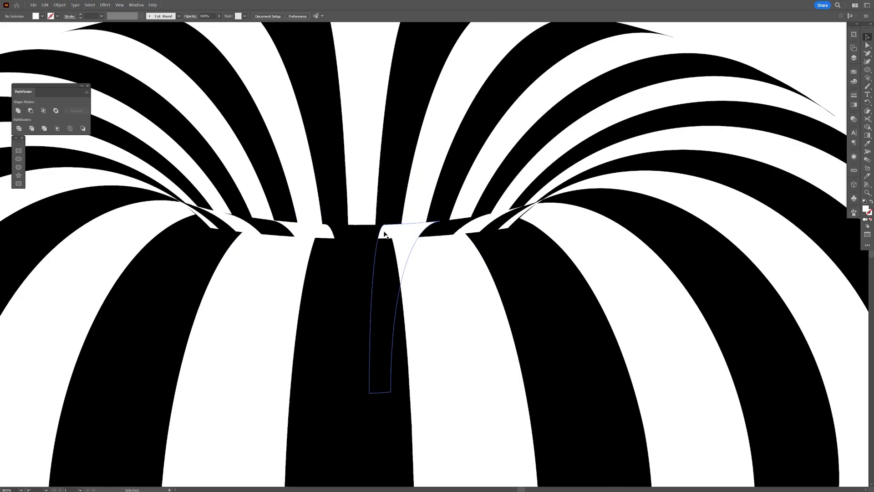
Undo the trial move of the inner hole stripes and place them behind the torus's front rim stripes.
{"action": "left_click_drag", "start_coordinate": [384, 233], "coordinate": [416, 160]}
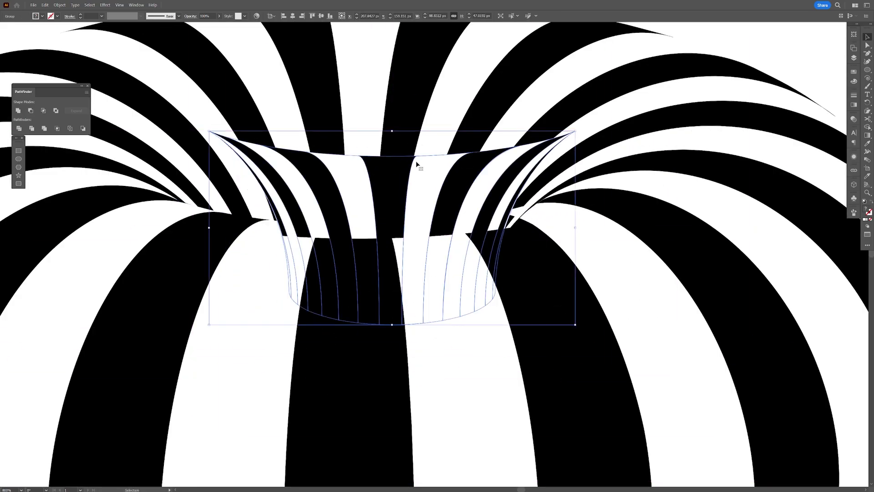
{"action": "key", "text": "ctrl+z"}
{"action": "left_click_drag", "start_coordinate": [533, 201], "coordinate": [541, 143]}
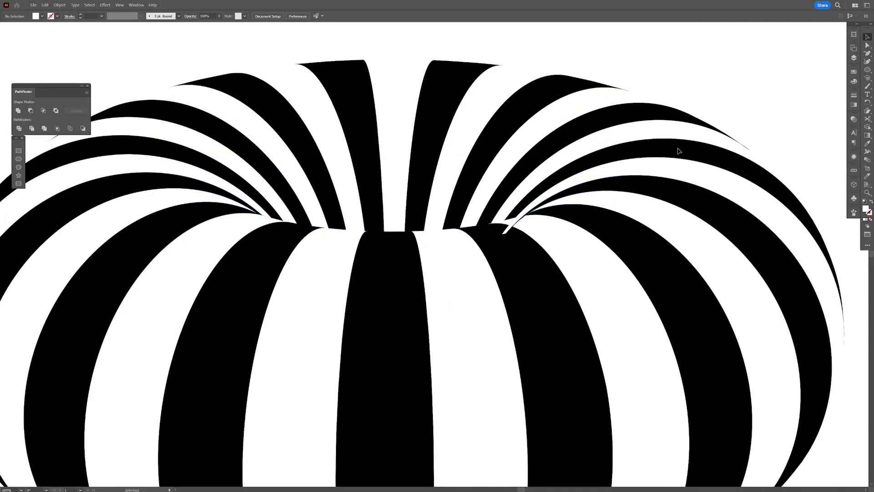
{"action": "scroll", "coordinate": [467, 224], "scroll_direction": "up", "scroll_amount": 2}
{"action": "scroll", "coordinate": [556, 233], "scroll_direction": "down", "scroll_amount": 2}
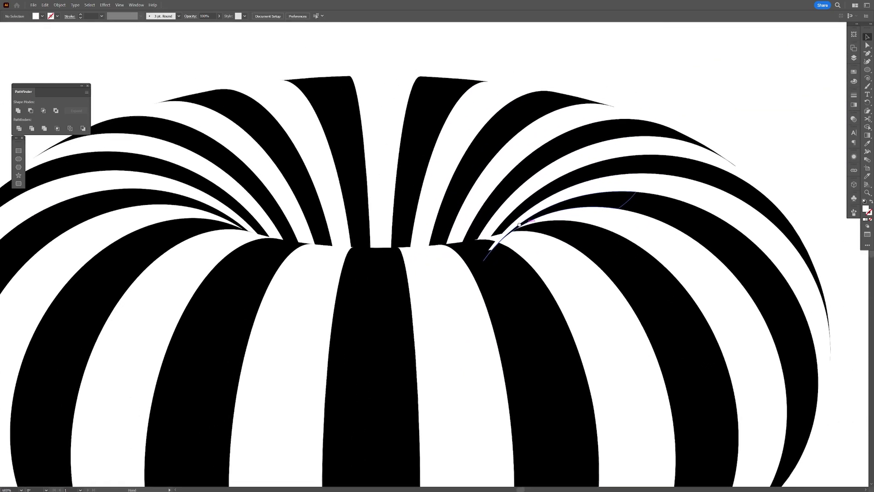
{"action": "scroll", "coordinate": [568, 209], "scroll_direction": "up", "scroll_amount": 1}
Isolate the rim stripe group and trim the stray tail overhanging the hole's right front edge with the Shape Builder tool.
{"action": "double_click", "coordinate": [555, 207]}
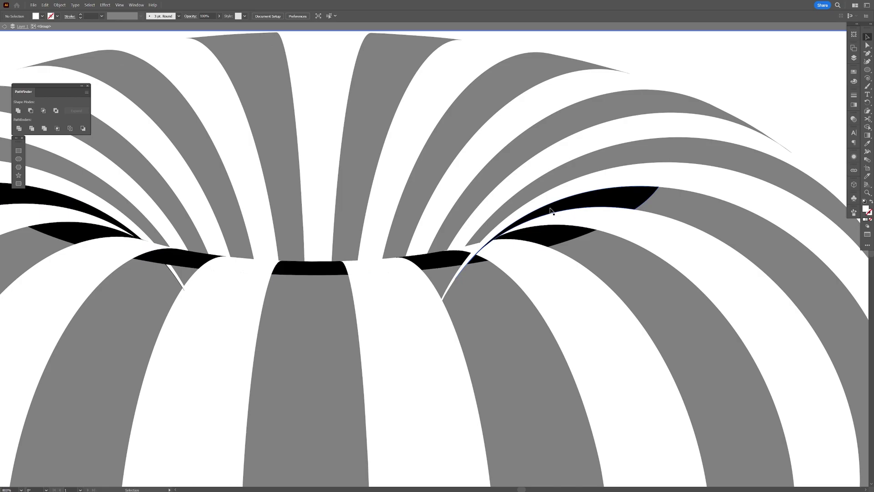
{"action": "left_click", "coordinate": [552, 206]}
{"action": "scroll", "coordinate": [486, 251], "scroll_direction": "up", "scroll_amount": 1}
{"action": "left_click_drag", "start_coordinate": [492, 217], "coordinate": [576, 287]}
{"action": "key", "text": "shift+m"}
{"action": "left_click_drag", "start_coordinate": [687, 191], "coordinate": [690, 151]}
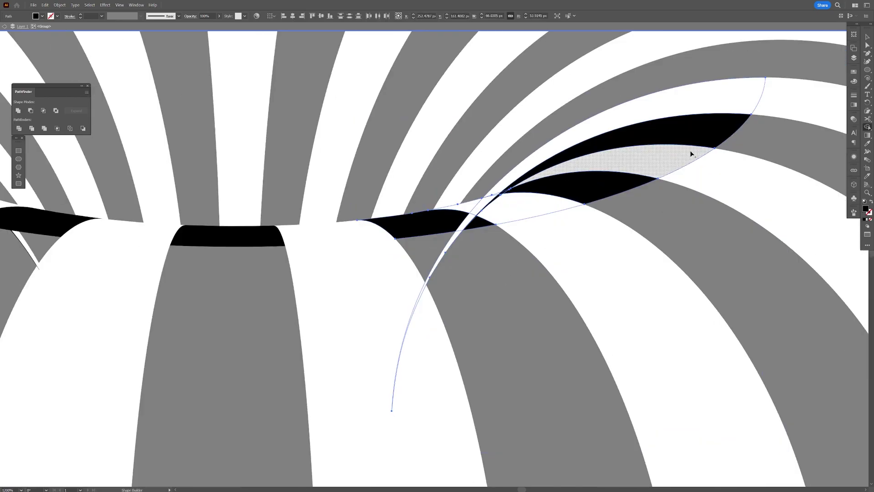
{"action": "left_click", "coordinate": [865, 128]}
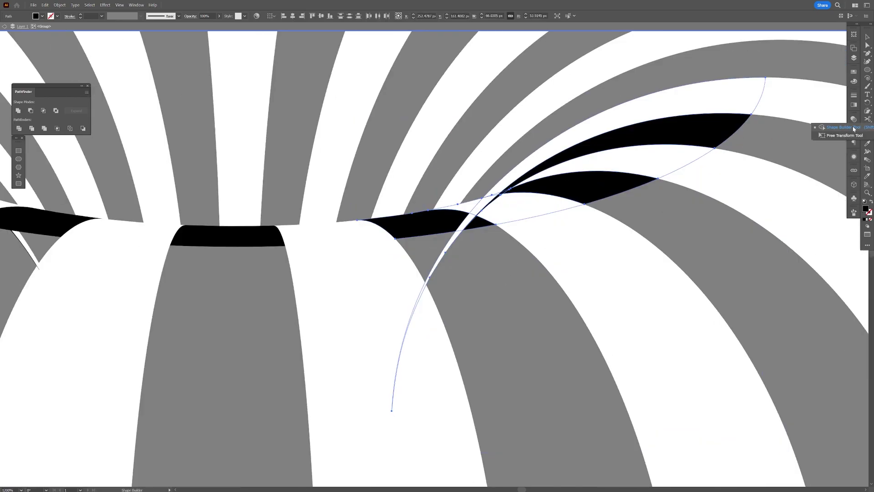
{"action": "left_click", "coordinate": [854, 129]}
{"action": "mouse_move", "coordinate": [524, 316]}
{"action": "left_mouse_down"}
{"action": "mouse_move", "coordinate": [379, 243]}
{"action": "mouse_move", "coordinate": [322, 231]}
{"action": "left_mouse_up"}
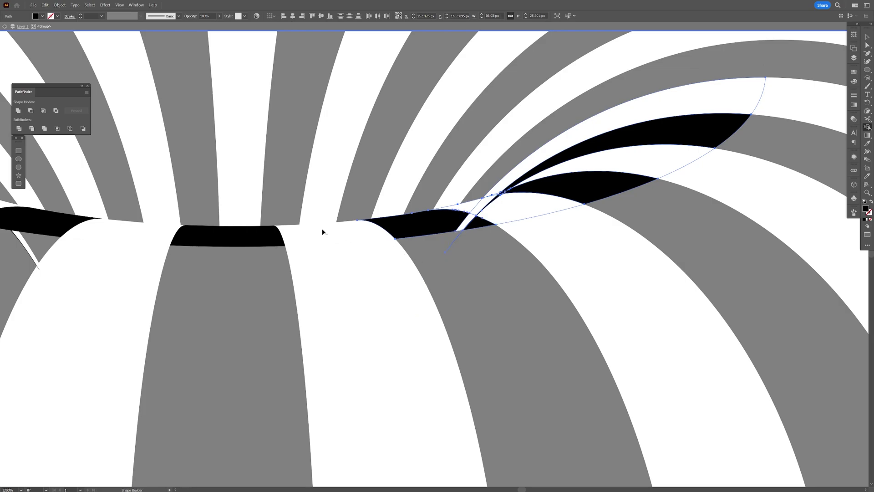
Merge the white sliver crossing the black rim stripe into that stripe with the Shape Builder tool.
{"action": "scroll", "coordinate": [477, 229], "scroll_direction": "up", "scroll_amount": 3}
{"action": "left_click_drag", "start_coordinate": [476, 218], "coordinate": [439, 206]}
{"action": "key", "text": "ctrl+z"}
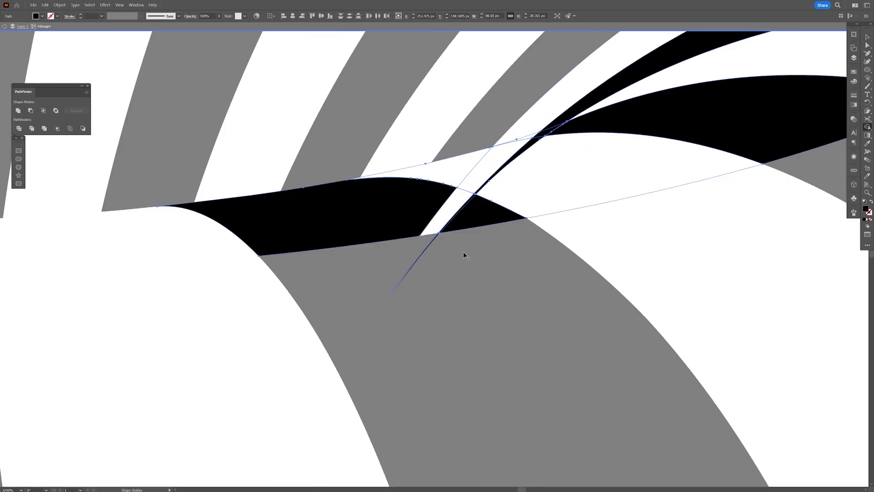
{"action": "scroll", "coordinate": [464, 252], "scroll_direction": "down", "scroll_amount": 6}
{"action": "scroll", "coordinate": [465, 248], "scroll_direction": "up", "scroll_amount": 5}
{"action": "key", "text": "ctrl+z"}
{"action": "key", "text": "shift+m"}
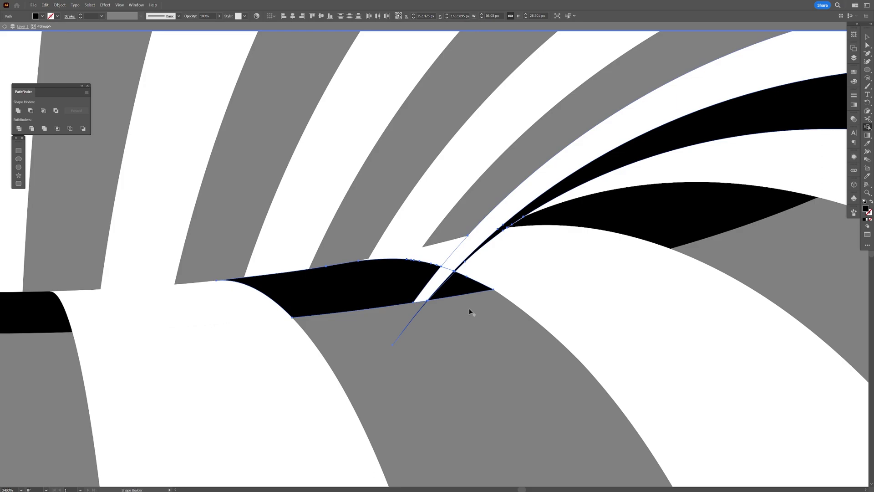
{"action": "mouse_move", "coordinate": [472, 312]}
{"action": "left_mouse_down"}
{"action": "mouse_move", "coordinate": [387, 272]}
{"action": "mouse_move", "coordinate": [431, 290]}
{"action": "mouse_move", "coordinate": [405, 280]}
{"action": "left_mouse_up"}
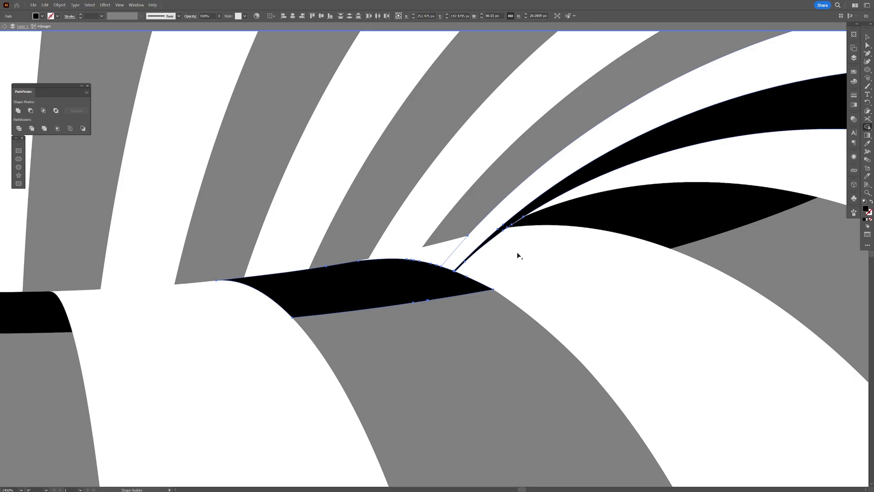
Merge the thin black sliver into the adjoining white rim stripe using a white fill, and leave group isolation.
{"action": "scroll", "coordinate": [518, 249], "scroll_direction": "up", "scroll_amount": 1}
{"action": "left_click_drag", "start_coordinate": [523, 252], "coordinate": [417, 283]}
{"action": "scroll", "coordinate": [457, 248], "scroll_direction": "down", "scroll_amount": 1}
{"action": "key", "text": "v"}
{"action": "scroll", "coordinate": [456, 249], "scroll_direction": "up", "scroll_amount": 1}
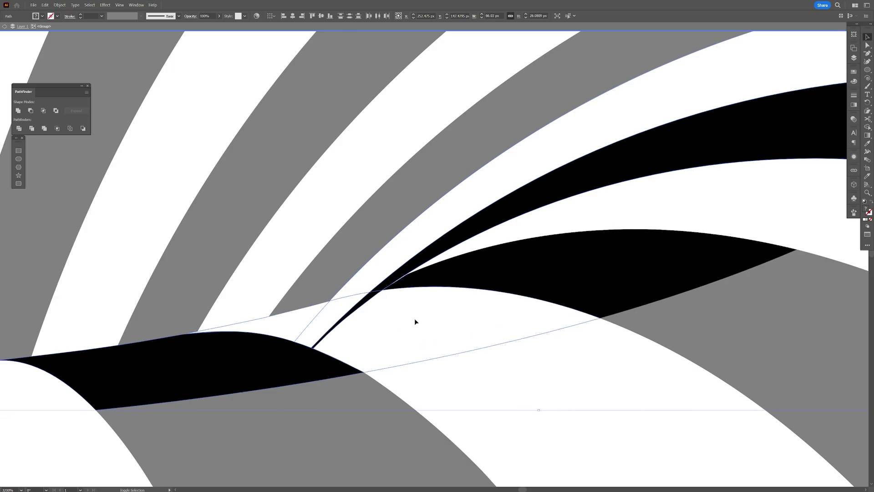
{"action": "key", "text": "shift+m"}
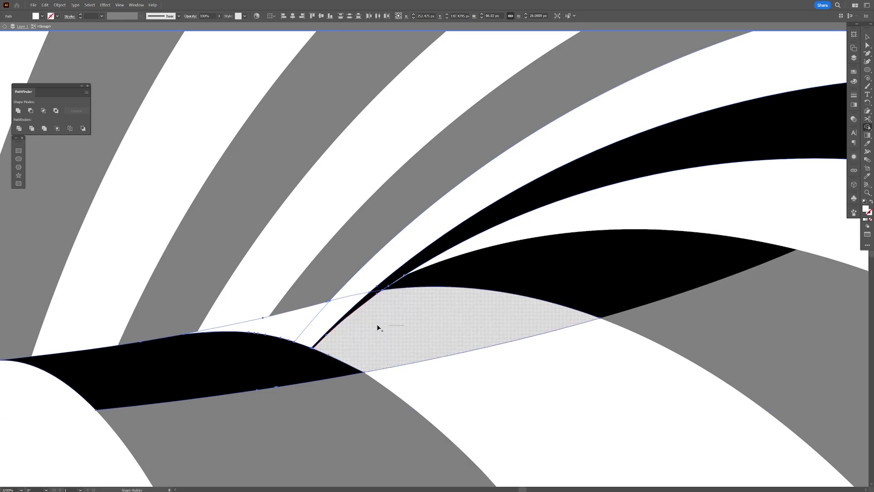
{"action": "mouse_move", "coordinate": [377, 328]}
{"action": "left_mouse_down"}
{"action": "mouse_move", "coordinate": [289, 328]}
{"action": "mouse_move", "coordinate": [306, 325]}
{"action": "left_mouse_up"}
{"action": "scroll", "coordinate": [397, 308], "scroll_direction": "down", "scroll_amount": 4}
{"action": "scroll", "coordinate": [396, 308], "scroll_direction": "up", "scroll_amount": 2}
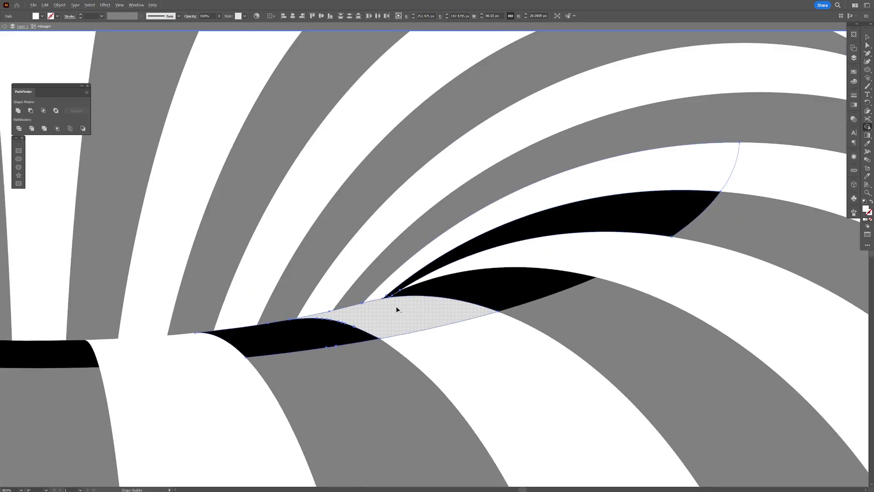
{"action": "key", "text": "v"}
{"action": "scroll", "coordinate": [396, 308], "scroll_direction": "down", "scroll_amount": 4}
{"action": "double_click", "coordinate": [512, 166]}
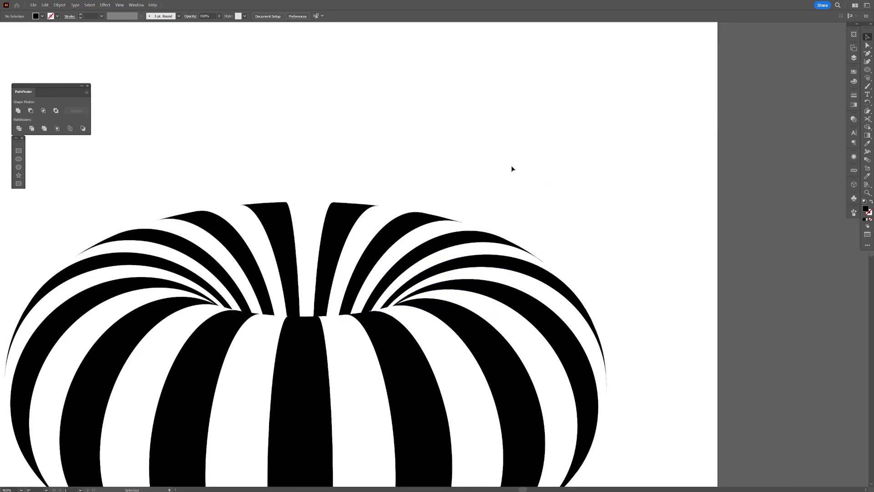
Scale the whole torus down to about 182 px wide and centre it in the upper part of the artboard.
{"action": "left_click_drag", "start_coordinate": [479, 212], "coordinate": [561, 113]}
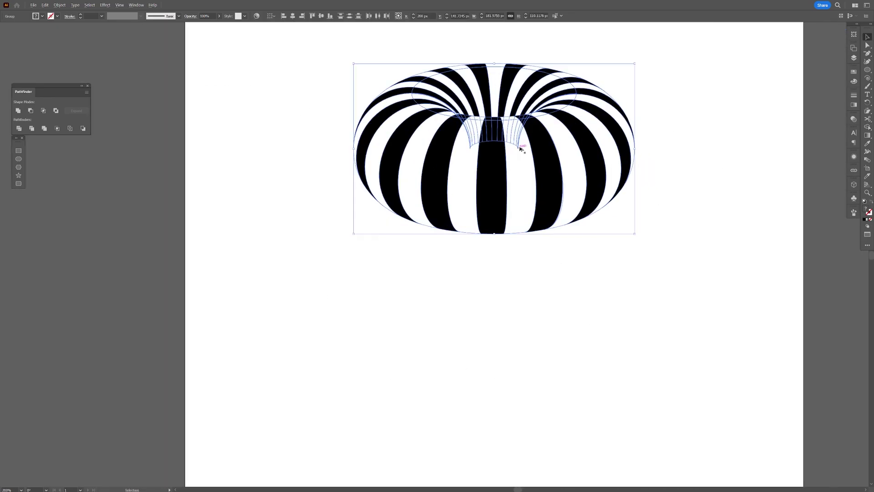
{"action": "scroll", "coordinate": [521, 146], "scroll_direction": "up", "scroll_amount": 1}
{"action": "left_click", "coordinate": [760, 227]}
{"action": "scroll", "coordinate": [638, 100], "scroll_direction": "up", "scroll_amount": 1}
Draw a black rectangle as wide as the centre black stripe, from its lower half to below the torus.
{"action": "left_click", "coordinate": [869, 71]}
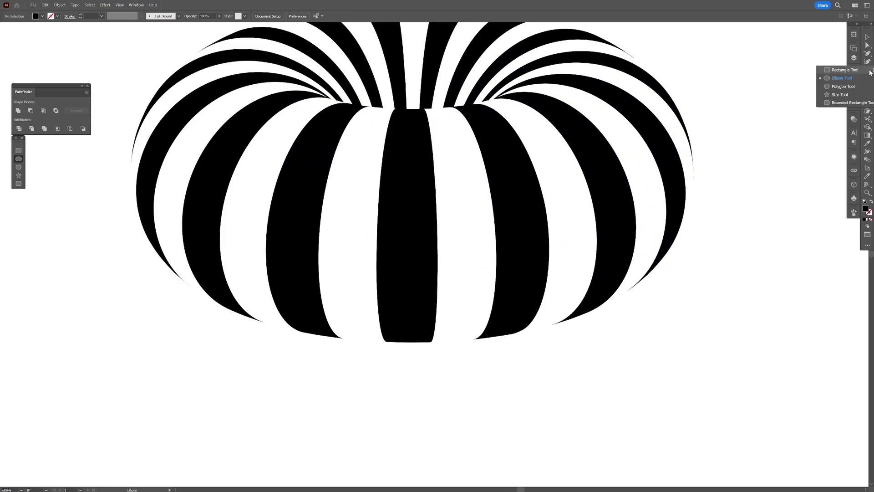
{"action": "left_click", "coordinate": [845, 71]}
{"action": "scroll", "coordinate": [380, 248], "scroll_direction": "up", "scroll_amount": 1}
{"action": "left_click_drag", "start_coordinate": [380, 248], "coordinate": [486, 424]}
{"action": "key", "text": "v"}
{"action": "key", "text": "ctrl+0"}
{"action": "scroll", "coordinate": [463, 256], "scroll_direction": "up", "scroll_amount": 3}
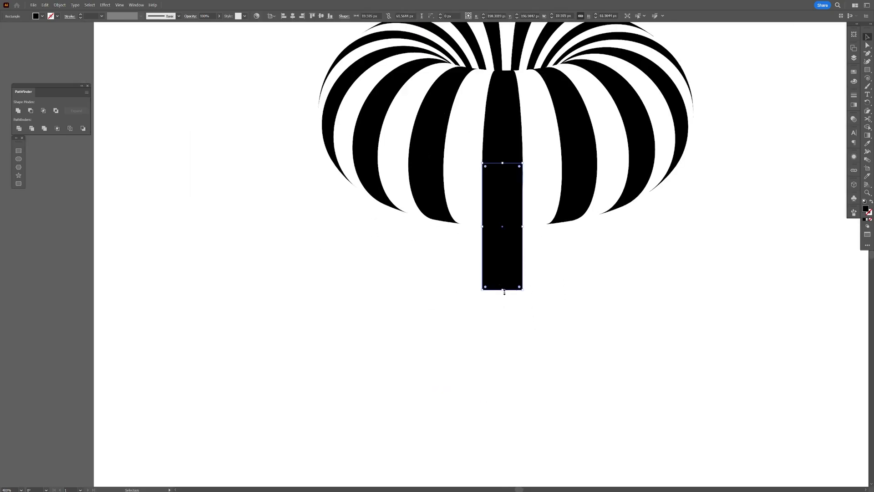
Lengthen the centre rectangle downward and fit its top corners to the edges of the centre stripe.
{"action": "mouse_move", "coordinate": [505, 291]}
{"action": "left_mouse_down"}
{"action": "mouse_move", "coordinate": [507, 322]}
{"action": "mouse_move", "coordinate": [504, 308]}
{"action": "left_mouse_up"}
{"action": "key", "text": "a"}
{"action": "scroll", "coordinate": [520, 165], "scroll_direction": "up", "scroll_amount": 10}
{"action": "left_click_drag", "start_coordinate": [580, 108], "coordinate": [586, 207]}
{"action": "scroll", "coordinate": [356, 158], "scroll_direction": "down", "scroll_amount": 10}
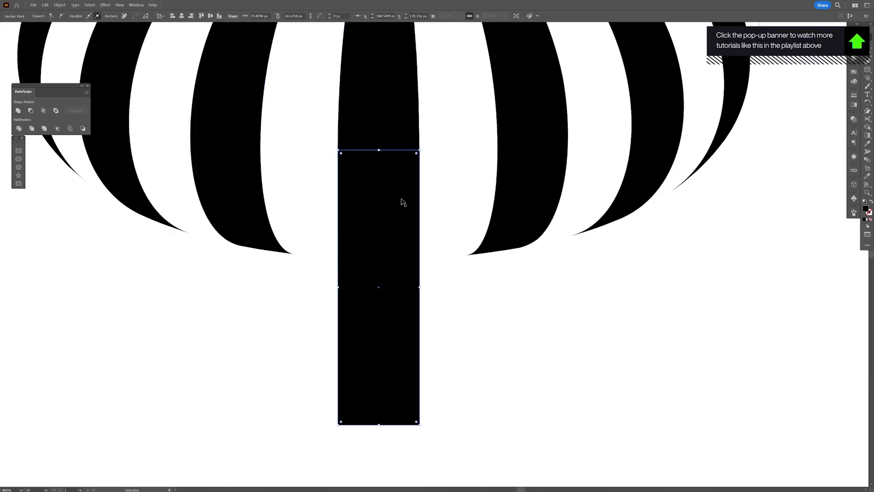
{"action": "left_click", "coordinate": [474, 316]}
Draw a rectangle about 17 px wide and 32 px tall over the black stripe just left of centre.
{"action": "key", "text": "m"}
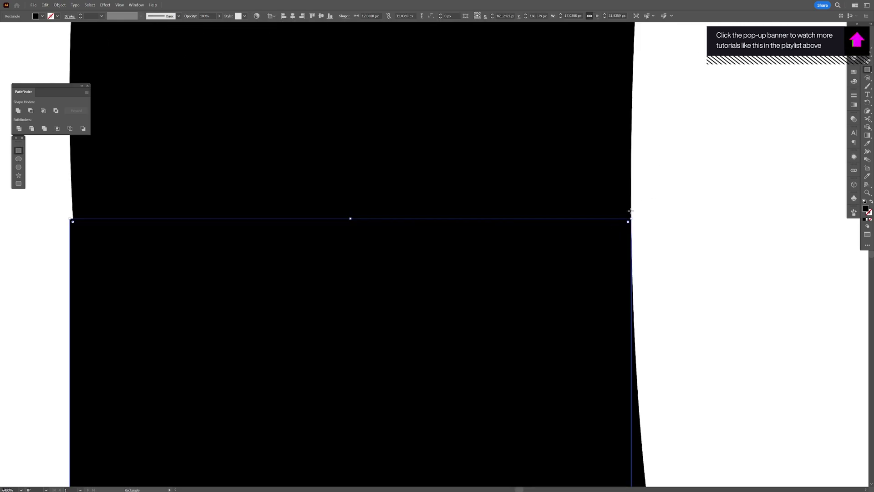
{"action": "left_click_drag", "start_coordinate": [214, 242], "coordinate": [464, 307]}
{"action": "scroll", "coordinate": [313, 229], "scroll_direction": "up", "scroll_amount": 3}
{"action": "left_click_drag", "start_coordinate": [348, 341], "coordinate": [334, 214]}
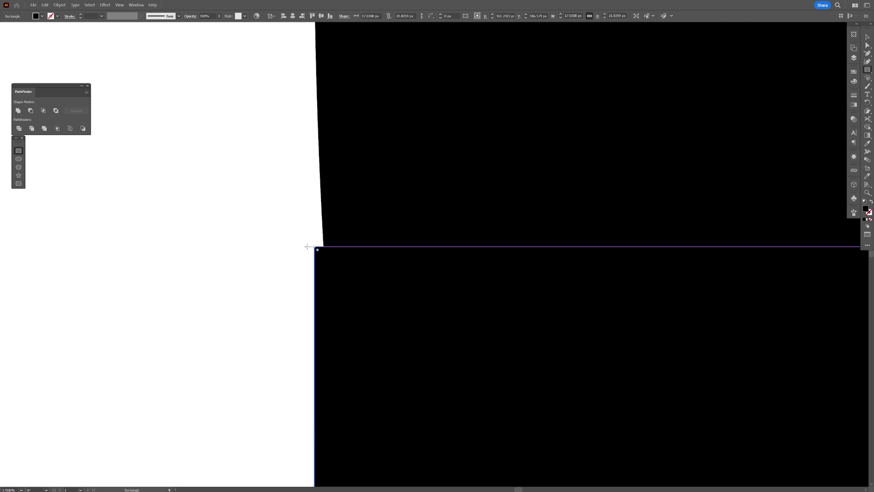
{"action": "scroll", "coordinate": [435, 203], "scroll_direction": "up", "scroll_amount": 1}
{"action": "scroll", "coordinate": [638, 116], "scroll_direction": "down", "scroll_amount": 2}
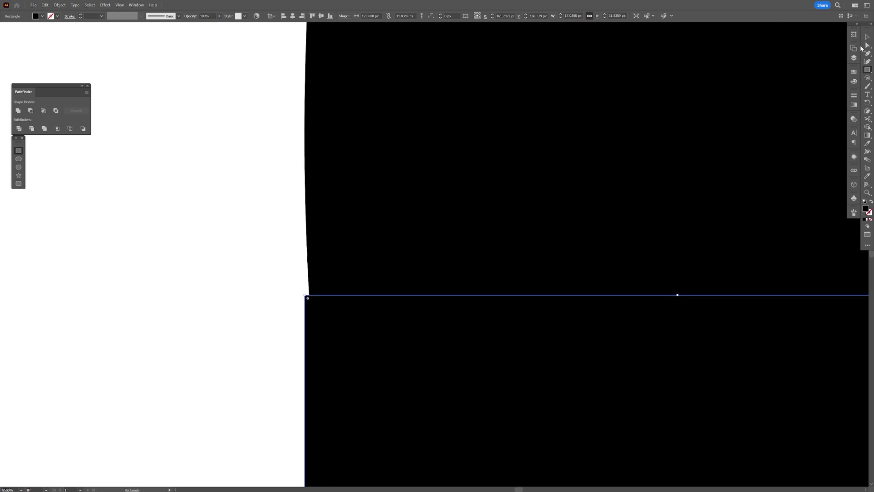
Move the second rectangle's top-left anchor up onto the stripe's outer edge so the two shapes join smoothly.
{"action": "left_click", "coordinate": [867, 45]}
{"action": "left_click", "coordinate": [306, 297]}
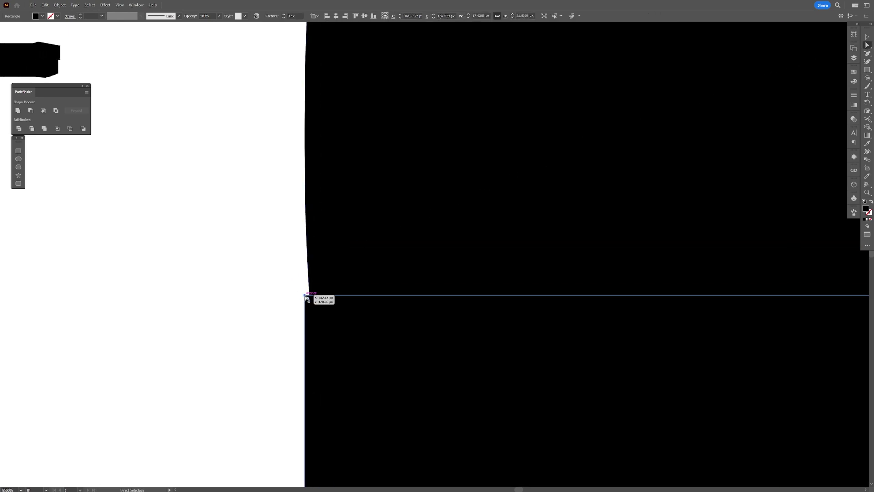
{"action": "scroll", "coordinate": [314, 287], "scroll_direction": "down", "scroll_amount": 1}
{"action": "left_click_drag", "start_coordinate": [317, 299], "coordinate": [298, 270]}
{"action": "left_click_drag", "start_coordinate": [302, 264], "coordinate": [307, 201]}
{"action": "key", "text": "v"}
{"action": "scroll", "coordinate": [371, 236], "scroll_direction": "down", "scroll_amount": 7}
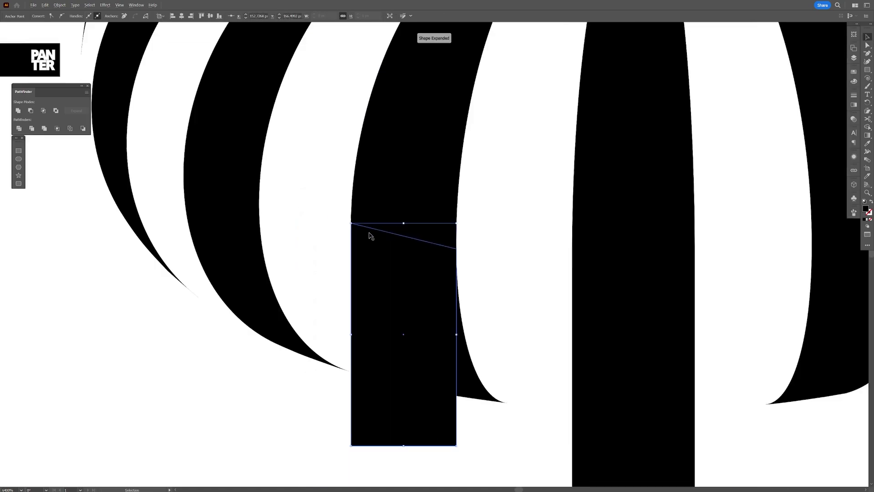
Extend the bottom edge of the second rectangle well below the torus, keeping it shorter than the centre one.
{"action": "left_click", "coordinate": [421, 384]}
{"action": "key", "text": "space"}
{"action": "left_click_drag", "start_coordinate": [408, 362], "coordinate": [454, 348]}
{"action": "key", "text": "a"}
{"action": "left_click_drag", "start_coordinate": [478, 360], "coordinate": [393, 321]}
{"action": "left_click_drag", "start_coordinate": [460, 324], "coordinate": [462, 379]}
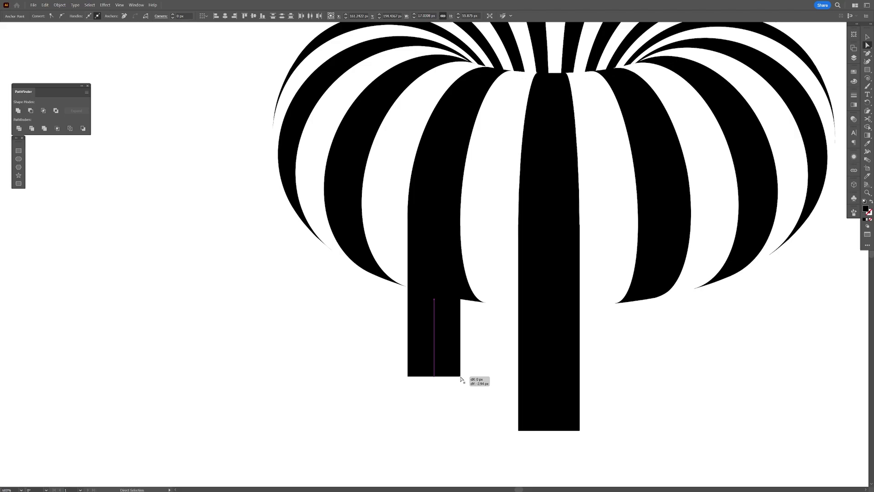
{"action": "left_click_drag", "start_coordinate": [461, 378], "coordinate": [461, 378]}
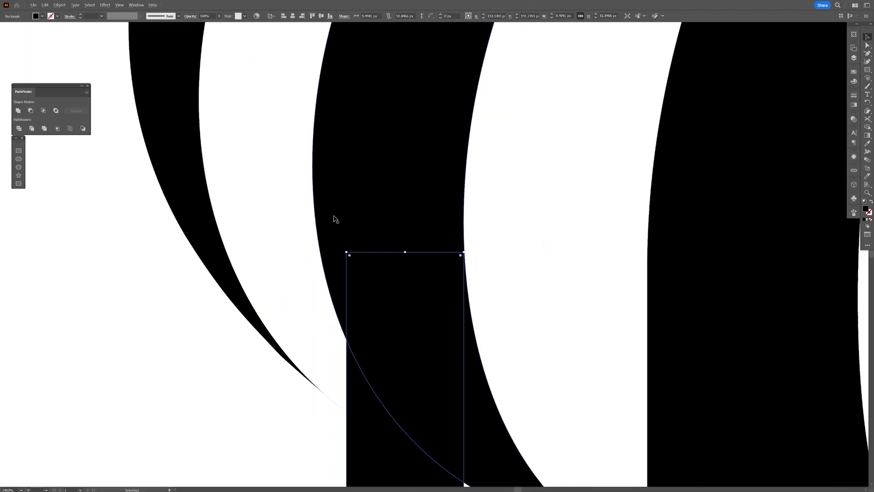
Add a rectangle to the next black stripe on the left, fit its top to the stripe edges and lengthen it.
{"action": "scroll", "coordinate": [465, 253], "scroll_direction": "up", "scroll_amount": 3}
{"action": "left_click_drag", "start_coordinate": [454, 219], "coordinate": [451, 224]}
{"action": "mouse_move", "coordinate": [317, 243]}
{"action": "left_mouse_down"}
{"action": "mouse_move", "coordinate": [228, 246]}
{"action": "mouse_move", "coordinate": [228, 74]}
{"action": "left_mouse_up"}
{"action": "key", "text": "a"}
{"action": "scroll", "coordinate": [303, 174], "scroll_direction": "down", "scroll_amount": 8}
{"action": "left_click_drag", "start_coordinate": [412, 320], "coordinate": [412, 377]}
Add matching rectangles of varying lengths to the outermost left and the three right-hand black stripes.
{"action": "scroll", "coordinate": [460, 255], "scroll_direction": "up", "scroll_amount": 3}
{"action": "left_click_drag", "start_coordinate": [506, 179], "coordinate": [454, 356]}
{"action": "scroll", "coordinate": [506, 255], "scroll_direction": "down", "scroll_amount": 2}
{"action": "left_click_drag", "start_coordinate": [505, 287], "coordinate": [504, 313]}
{"action": "scroll", "coordinate": [568, 184], "scroll_direction": "up", "scroll_amount": 3}
{"action": "left_click_drag", "start_coordinate": [519, 152], "coordinate": [480, 377]}
{"action": "scroll", "coordinate": [514, 172], "scroll_direction": "down", "scroll_amount": 3}
{"action": "left_click_drag", "start_coordinate": [510, 240], "coordinate": [512, 286]}
{"action": "scroll", "coordinate": [396, 228], "scroll_direction": "up", "scroll_amount": 2}
{"action": "left_click_drag", "start_coordinate": [444, 258], "coordinate": [427, 231]}
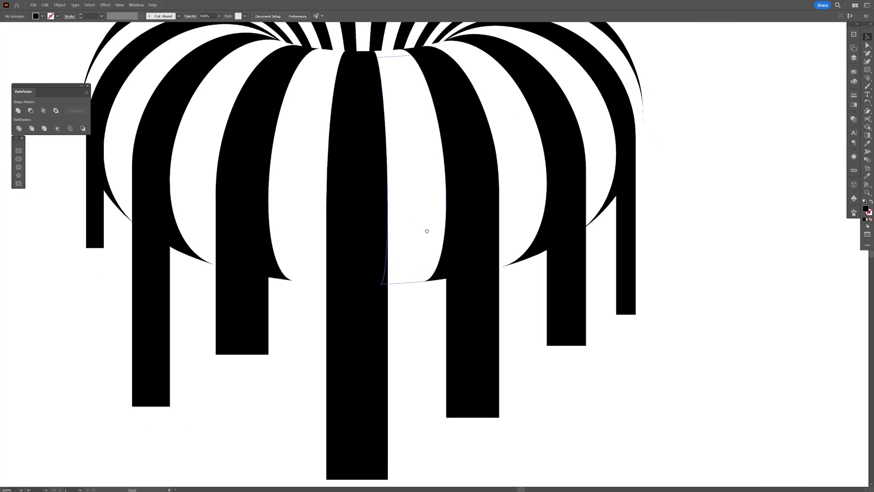
Ungroup the stripes that form the front surface of the torus.
{"action": "scroll", "coordinate": [459, 281], "scroll_direction": "up", "scroll_amount": 3}
{"action": "left_click_drag", "start_coordinate": [409, 260], "coordinate": [430, 236]}
{"action": "key", "text": "ctrl+z"}
{"action": "scroll", "coordinate": [347, 257], "scroll_direction": "down", "scroll_amount": 2}
{"action": "left_click_drag", "start_coordinate": [345, 253], "coordinate": [349, 272]}
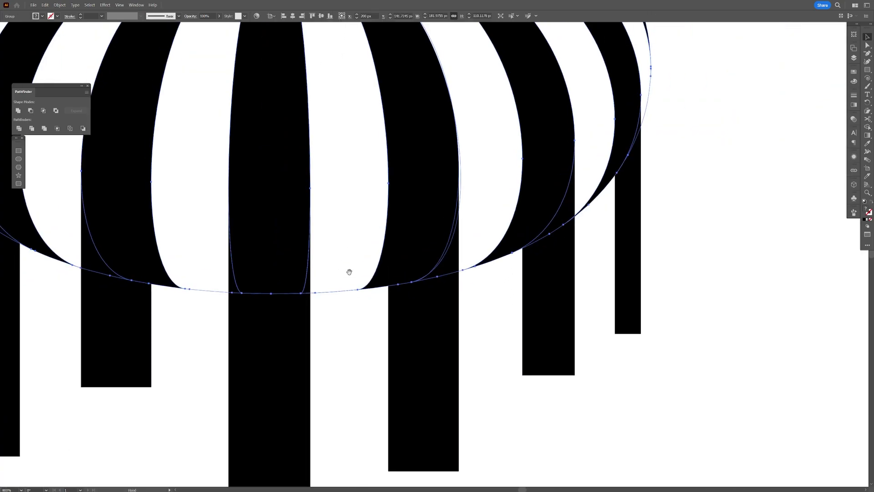
{"action": "right_click", "coordinate": [355, 242]}
{"action": "left_click", "coordinate": [370, 322]}
{"action": "left_click", "coordinate": [370, 319]}
Select the black stripe just right of centre with its rectangle and remove the curved tip protruding past the rectangle using Shape Builder.
{"action": "scroll", "coordinate": [386, 295], "scroll_direction": "up", "scroll_amount": 2}
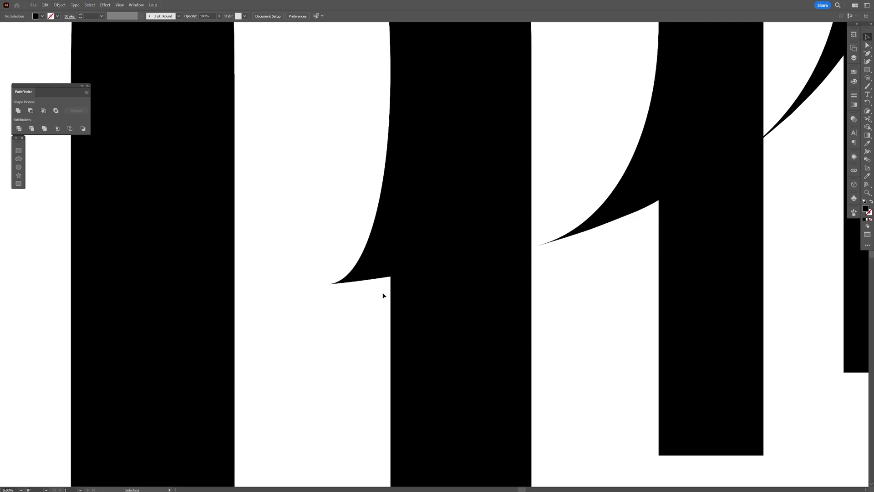
{"action": "scroll", "coordinate": [383, 296], "scroll_direction": "down", "scroll_amount": 1}
{"action": "left_click", "coordinate": [381, 311]}
{"action": "left_click_drag", "start_coordinate": [474, 340], "coordinate": [451, 275]}
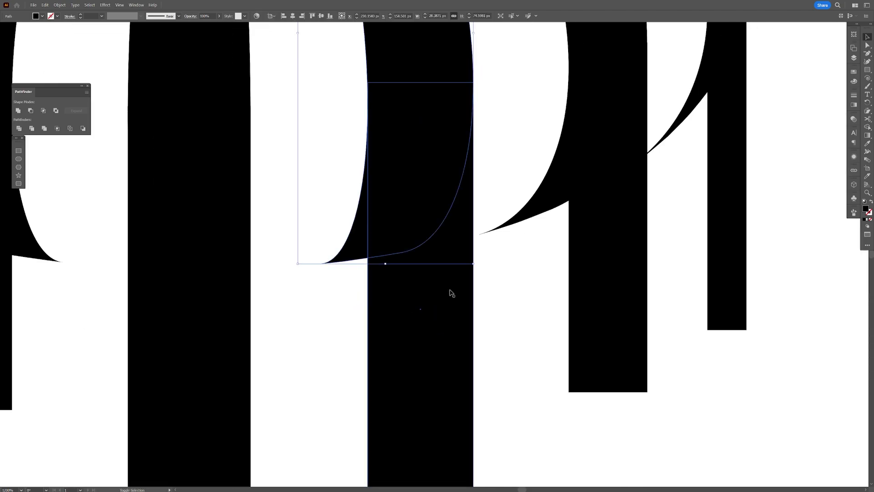
{"action": "left_click", "coordinate": [451, 294], "text": "shift"}
{"action": "scroll", "coordinate": [441, 218], "scroll_direction": "down", "scroll_amount": 2}
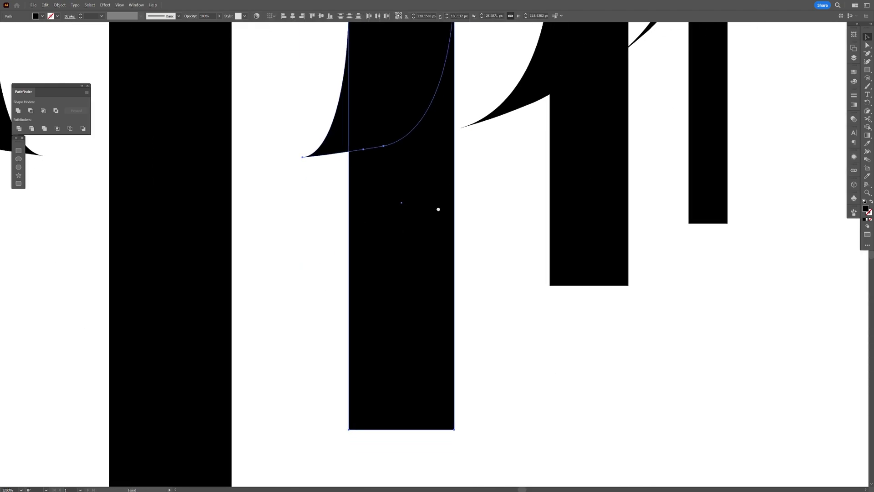
{"action": "scroll", "coordinate": [446, 255], "scroll_direction": "up", "scroll_amount": 3}
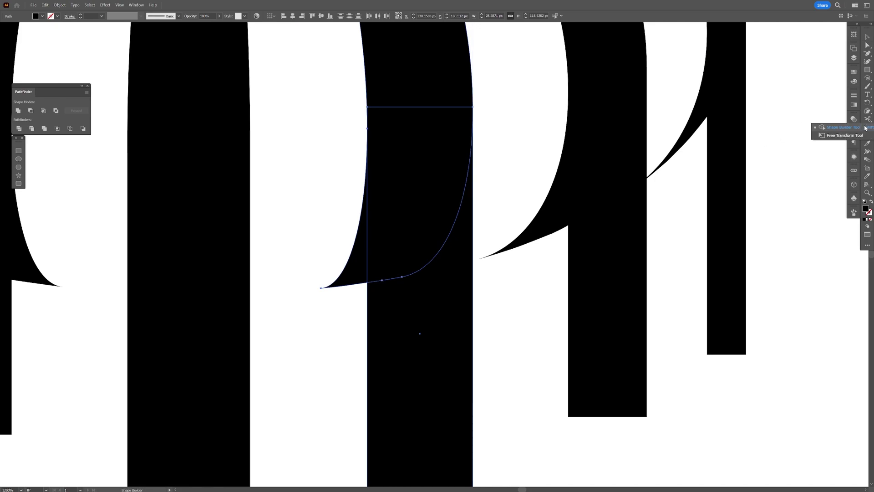
{"action": "left_click", "coordinate": [867, 127]}
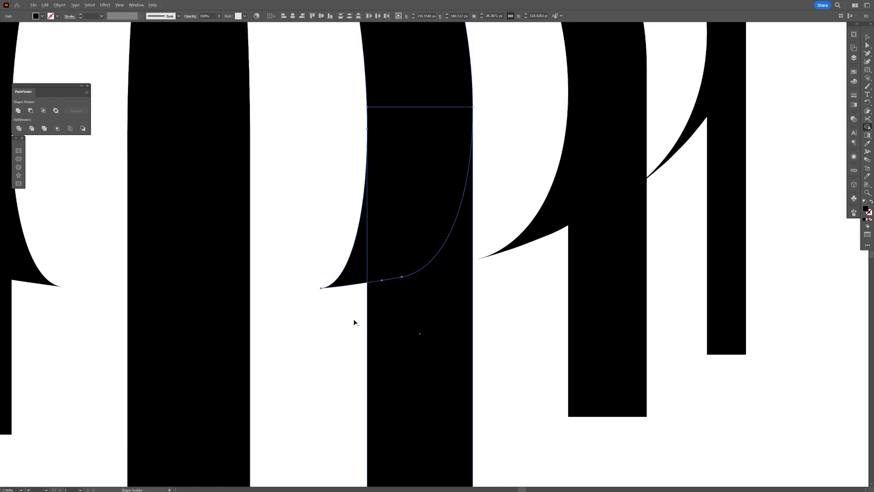
{"action": "left_click_drag", "start_coordinate": [354, 319], "coordinate": [357, 223]}
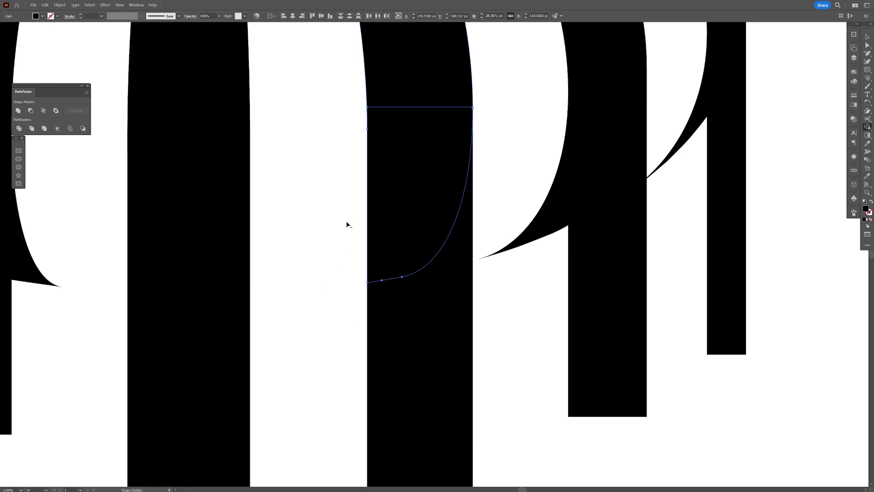
{"action": "key", "text": "v"}
{"action": "left_click", "coordinate": [509, 292]}
Trim the curved tip protruding from the second black stripe right of centre so it runs straight into its rectangle.
{"action": "scroll", "coordinate": [509, 292], "scroll_direction": "down", "scroll_amount": 1}
{"action": "key", "text": "ctrl+0"}
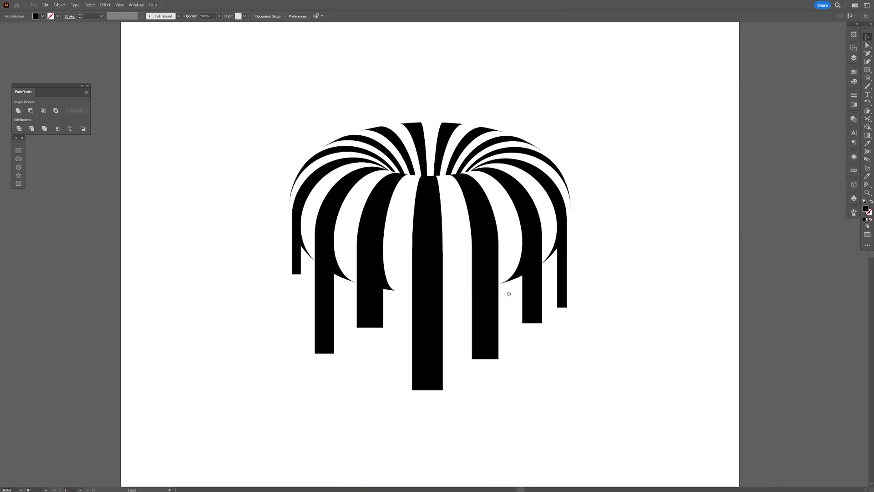
{"action": "scroll", "coordinate": [472, 277], "scroll_direction": "up", "scroll_amount": 5}
{"action": "left_click", "coordinate": [530, 245]}
{"action": "left_click", "coordinate": [529, 245], "text": "shift"}
{"action": "key", "text": "shift+m"}
{"action": "key", "text": "v"}
Remove the protruding curved tips from the outermost right stripe and the three left-hand stripes with Shape Builder.
{"action": "left_click", "coordinate": [543, 220], "text": "shift"}
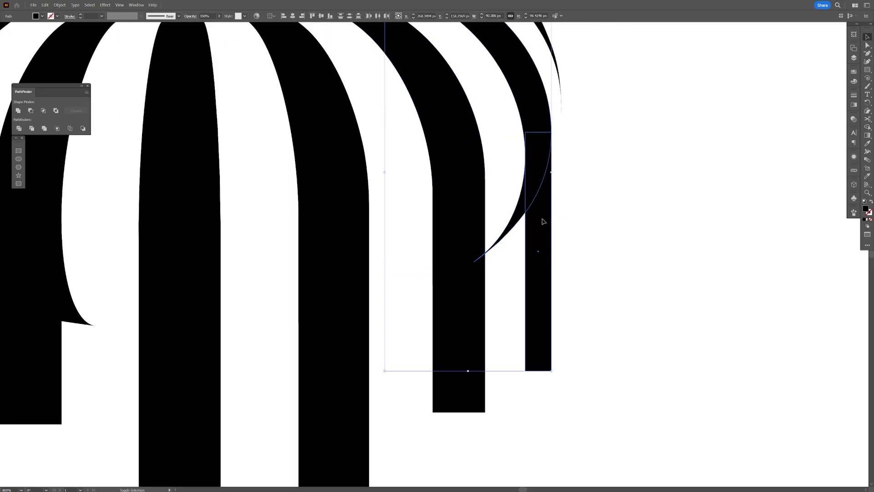
{"action": "key", "text": "shift+m"}
{"action": "left_click", "coordinate": [398, 277], "text": "alt"}
{"action": "left_click", "coordinate": [357, 235], "text": "alt"}
{"action": "key", "text": "shift+m"}
{"action": "left_click", "coordinate": [363, 244], "text": "alt"}
{"action": "key", "text": "v"}
{"action": "left_click", "coordinate": [381, 306]}
{"action": "key", "text": "ctrl+0"}
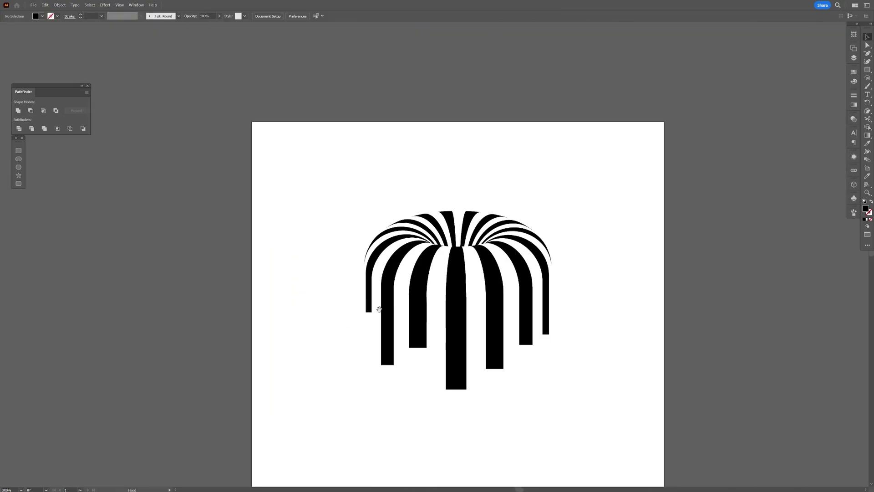
Fully round both bottom corners of the centre black stripe into a semicircular end.
{"action": "scroll", "coordinate": [495, 359], "scroll_direction": "up", "scroll_amount": 2}
{"action": "left_click_drag", "start_coordinate": [478, 273], "coordinate": [484, 231]}
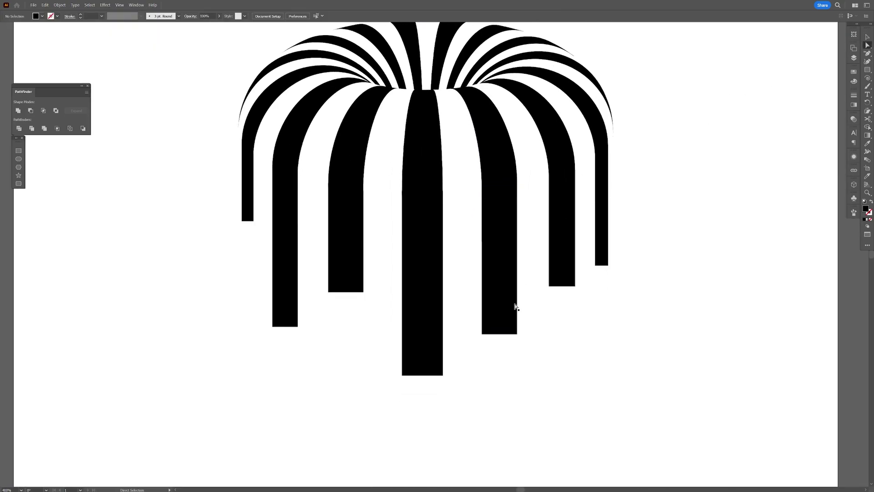
{"action": "scroll", "coordinate": [516, 307], "scroll_direction": "up", "scroll_amount": 4}
{"action": "left_click_drag", "start_coordinate": [309, 334], "coordinate": [310, 333]}
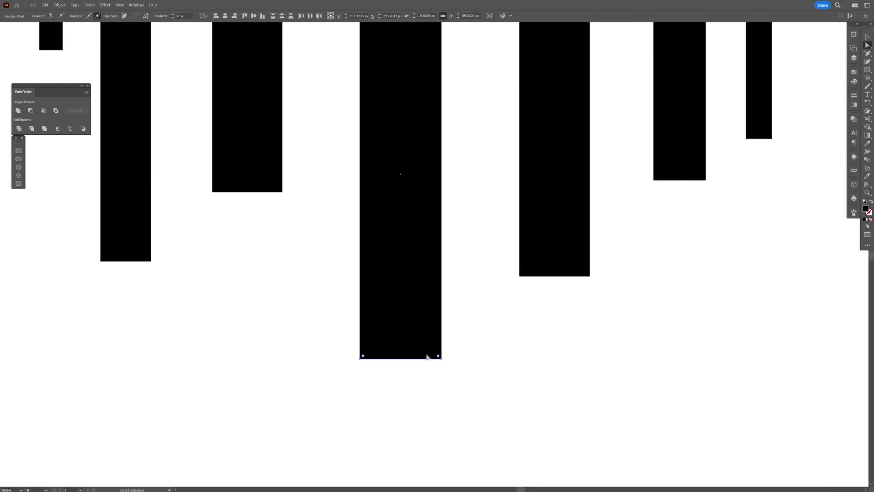
{"action": "left_click_drag", "start_coordinate": [364, 357], "coordinate": [381, 344]}
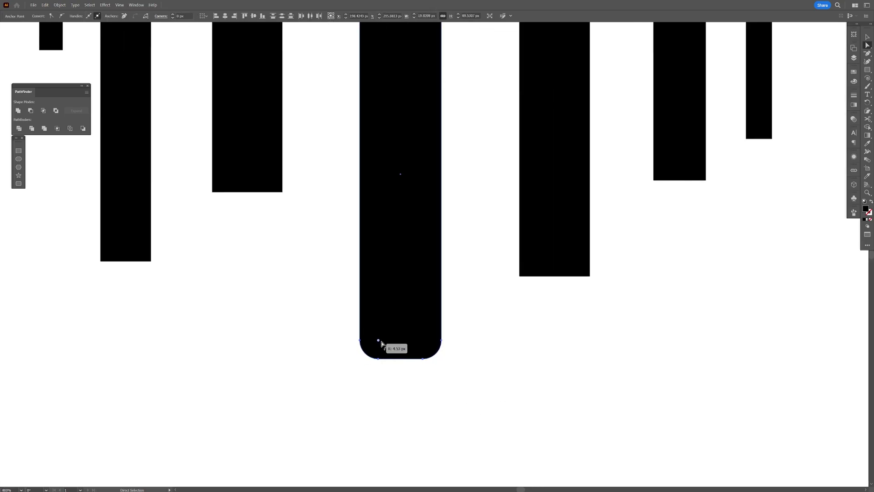
Fully round the bottom corners of the three right-hand black stripes, using an 8.54 px radius on the one nearest the centre.
{"action": "left_click_drag", "start_coordinate": [550, 280], "coordinate": [473, 317]}
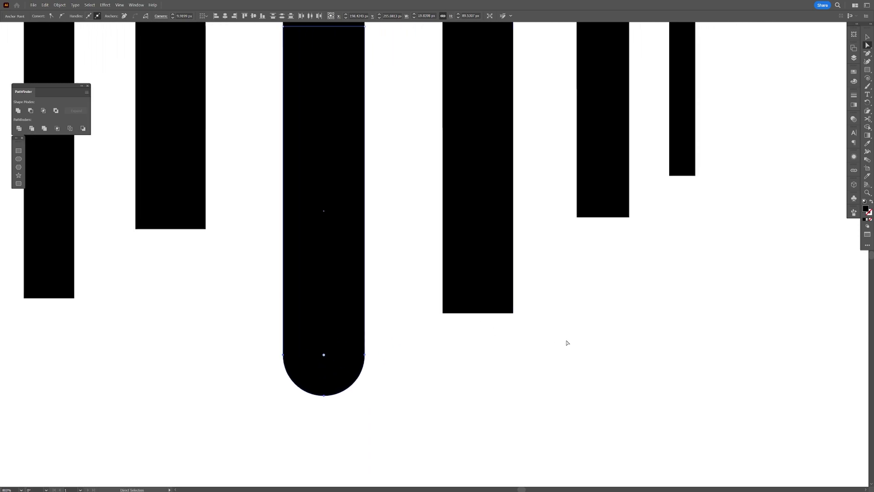
{"action": "left_click_drag", "start_coordinate": [568, 343], "coordinate": [405, 277]}
{"action": "left_click_drag", "start_coordinate": [446, 310], "coordinate": [536, 247]}
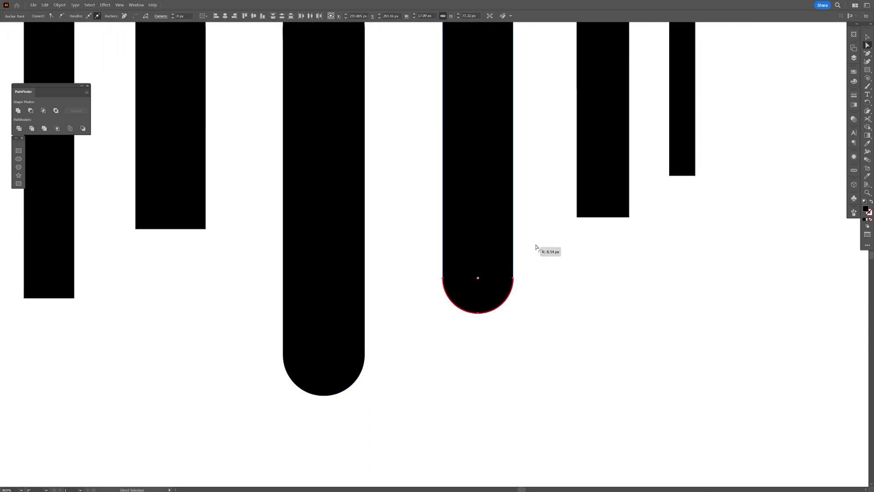
{"action": "left_click_drag", "start_coordinate": [629, 239], "coordinate": [526, 314]}
{"action": "left_click_drag", "start_coordinate": [573, 314], "coordinate": [461, 275]}
{"action": "left_click_drag", "start_coordinate": [523, 289], "coordinate": [499, 265]}
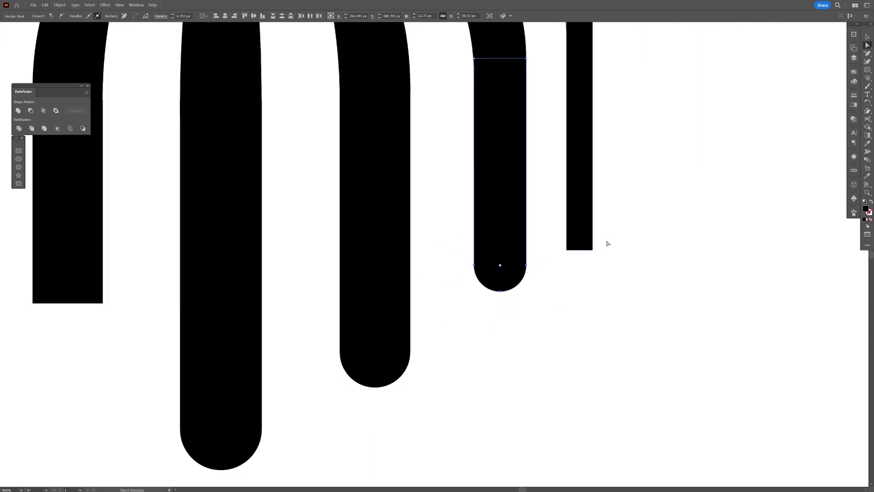
{"action": "left_click_drag", "start_coordinate": [611, 264], "coordinate": [579, 236]}
Fully round the bottom corners of the three left-hand black stripes, working outward from the centre, and deselect everything.
{"action": "left_click_drag", "start_coordinate": [191, 275], "coordinate": [580, 323]}
{"action": "left_click_drag", "start_coordinate": [524, 370], "coordinate": [405, 330]}
{"action": "left_click_drag", "start_coordinate": [488, 349], "coordinate": [456, 315]}
{"action": "left_click_drag", "start_coordinate": [381, 430], "coordinate": [294, 400]}
{"action": "left_click_drag", "start_coordinate": [354, 415], "coordinate": [336, 396]}
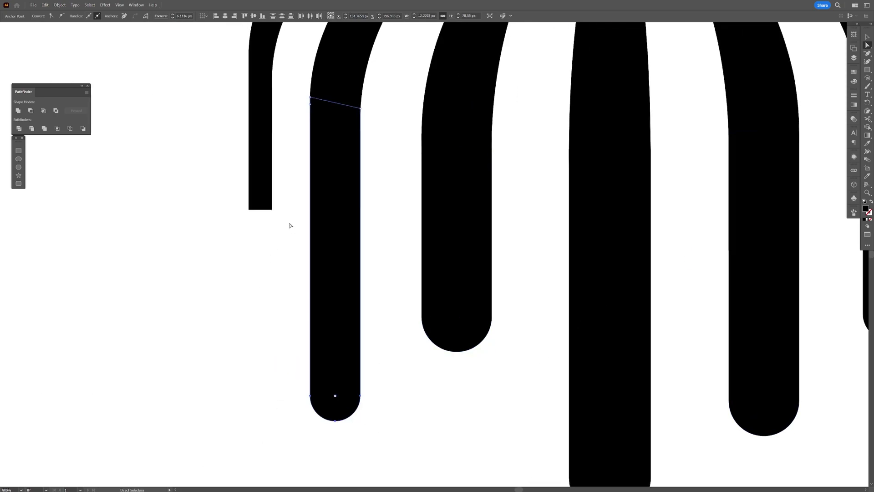
{"action": "left_click_drag", "start_coordinate": [291, 224], "coordinate": [238, 198]}
{"action": "left_click_drag", "start_coordinate": [266, 204], "coordinate": [260, 198]}
{"action": "left_click", "coordinate": [258, 245]}
{"action": "key", "text": "ctrl+0"}
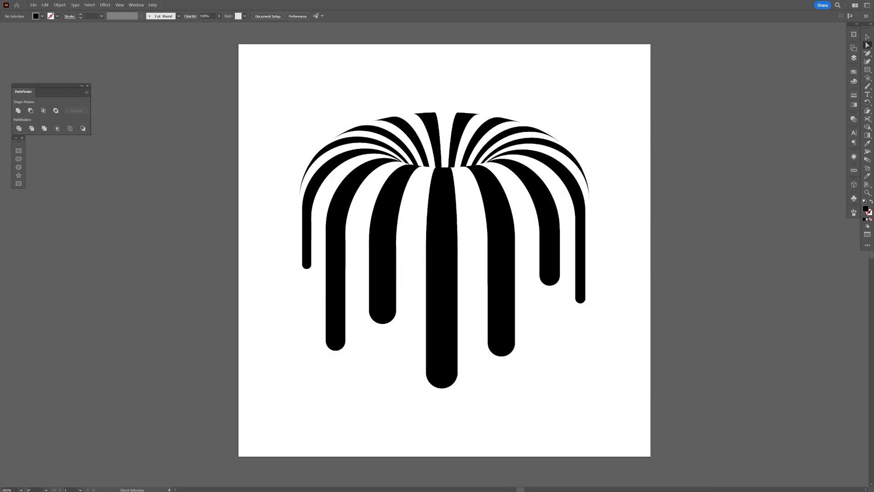